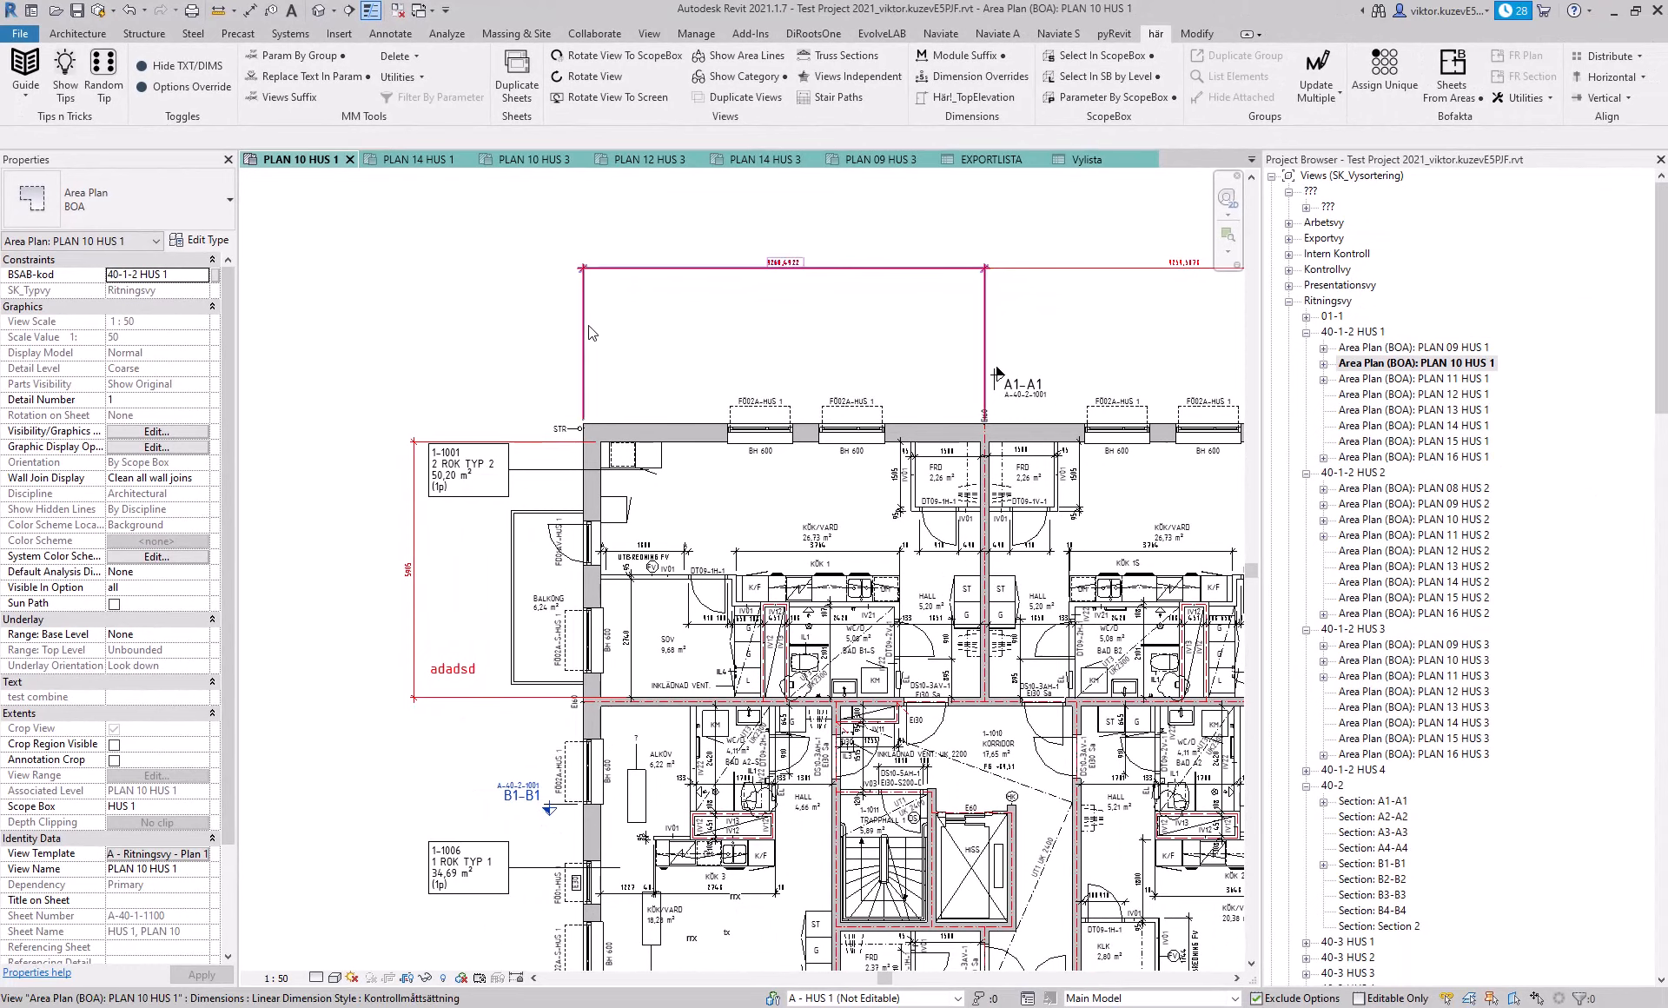
Step: Inspect the control dimension above the plan in PLAN 10 HUS 1 and open the area plan PLAN 11 HUS 1
{"action": "left_click", "coordinate": [754, 268]}
{"action": "scroll", "coordinate": [754, 269], "scroll_direction": "up", "scroll_amount": 3}
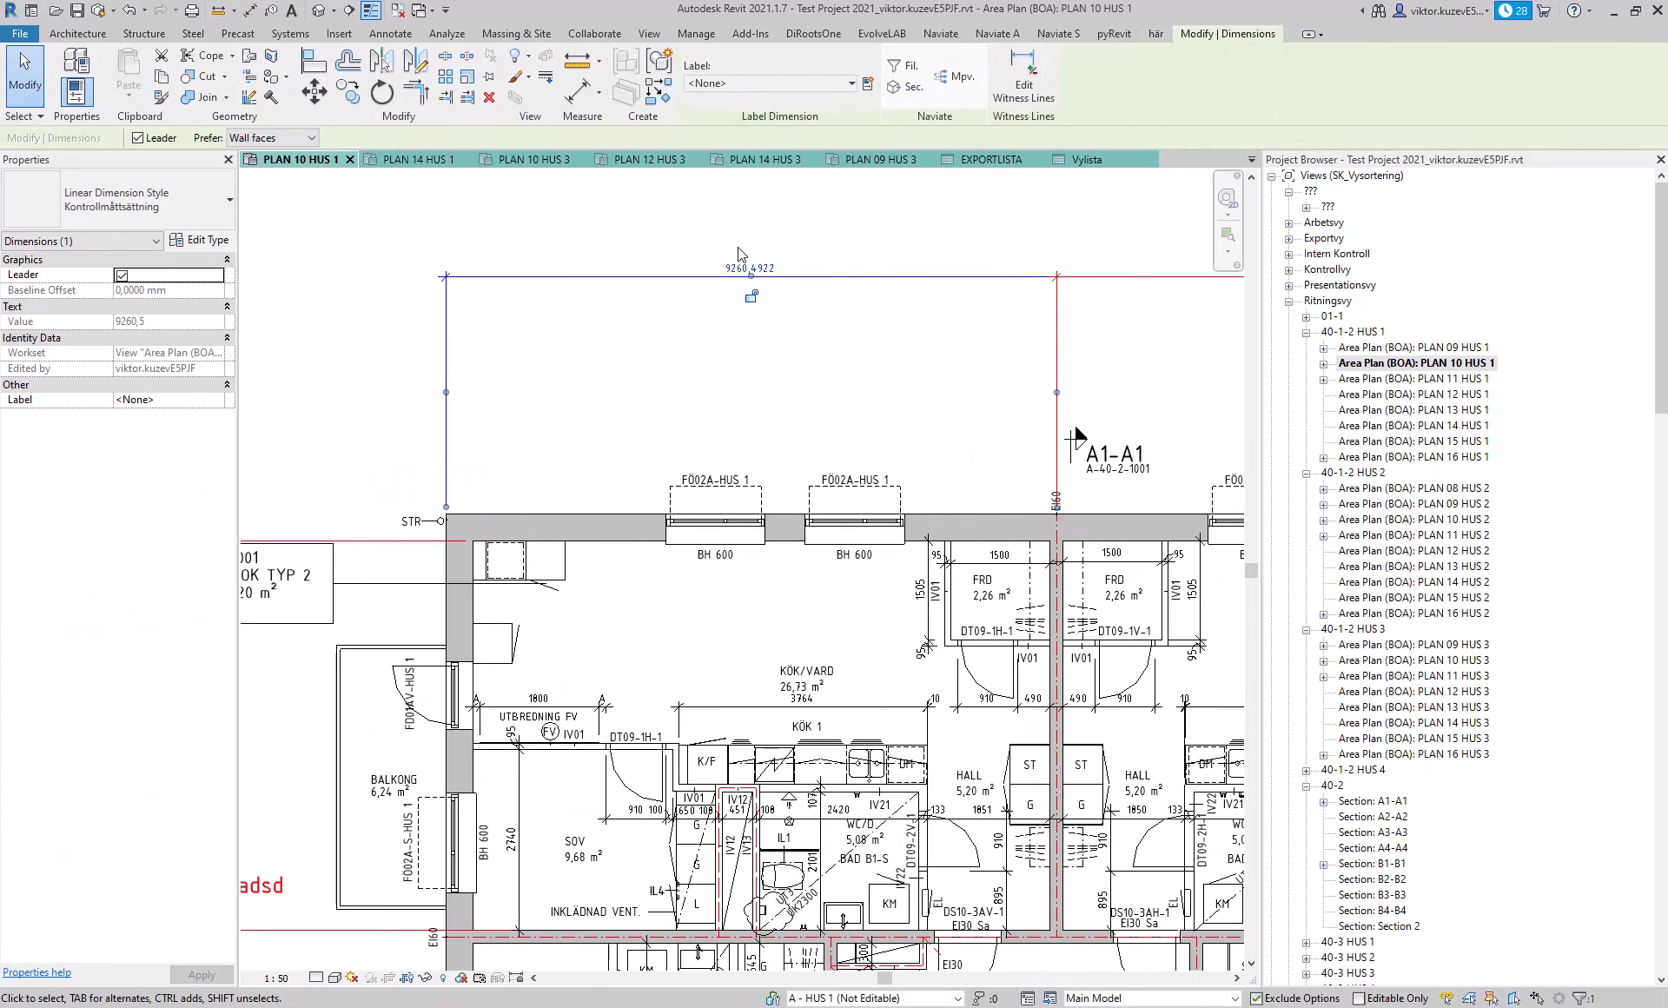
{"action": "scroll", "coordinate": [755, 269], "scroll_direction": "down", "scroll_amount": 5}
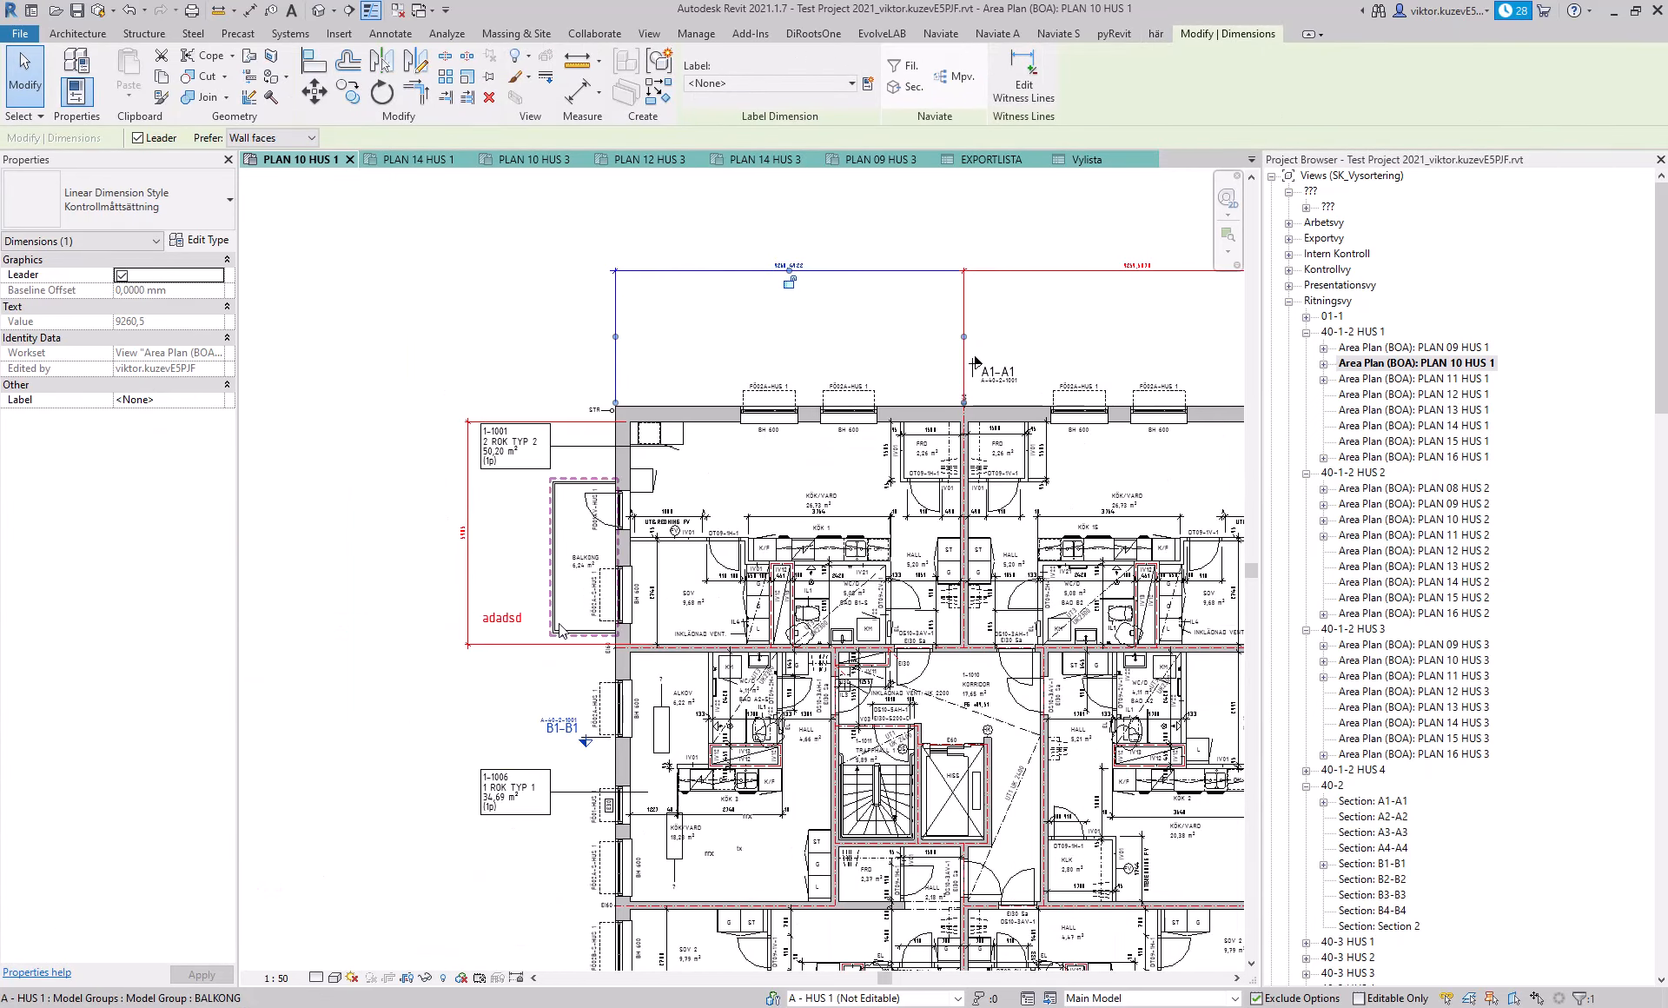
{"action": "scroll", "coordinate": [1161, 511], "scroll_direction": "up", "scroll_amount": 3}
{"action": "double_click", "coordinate": [1417, 378]}
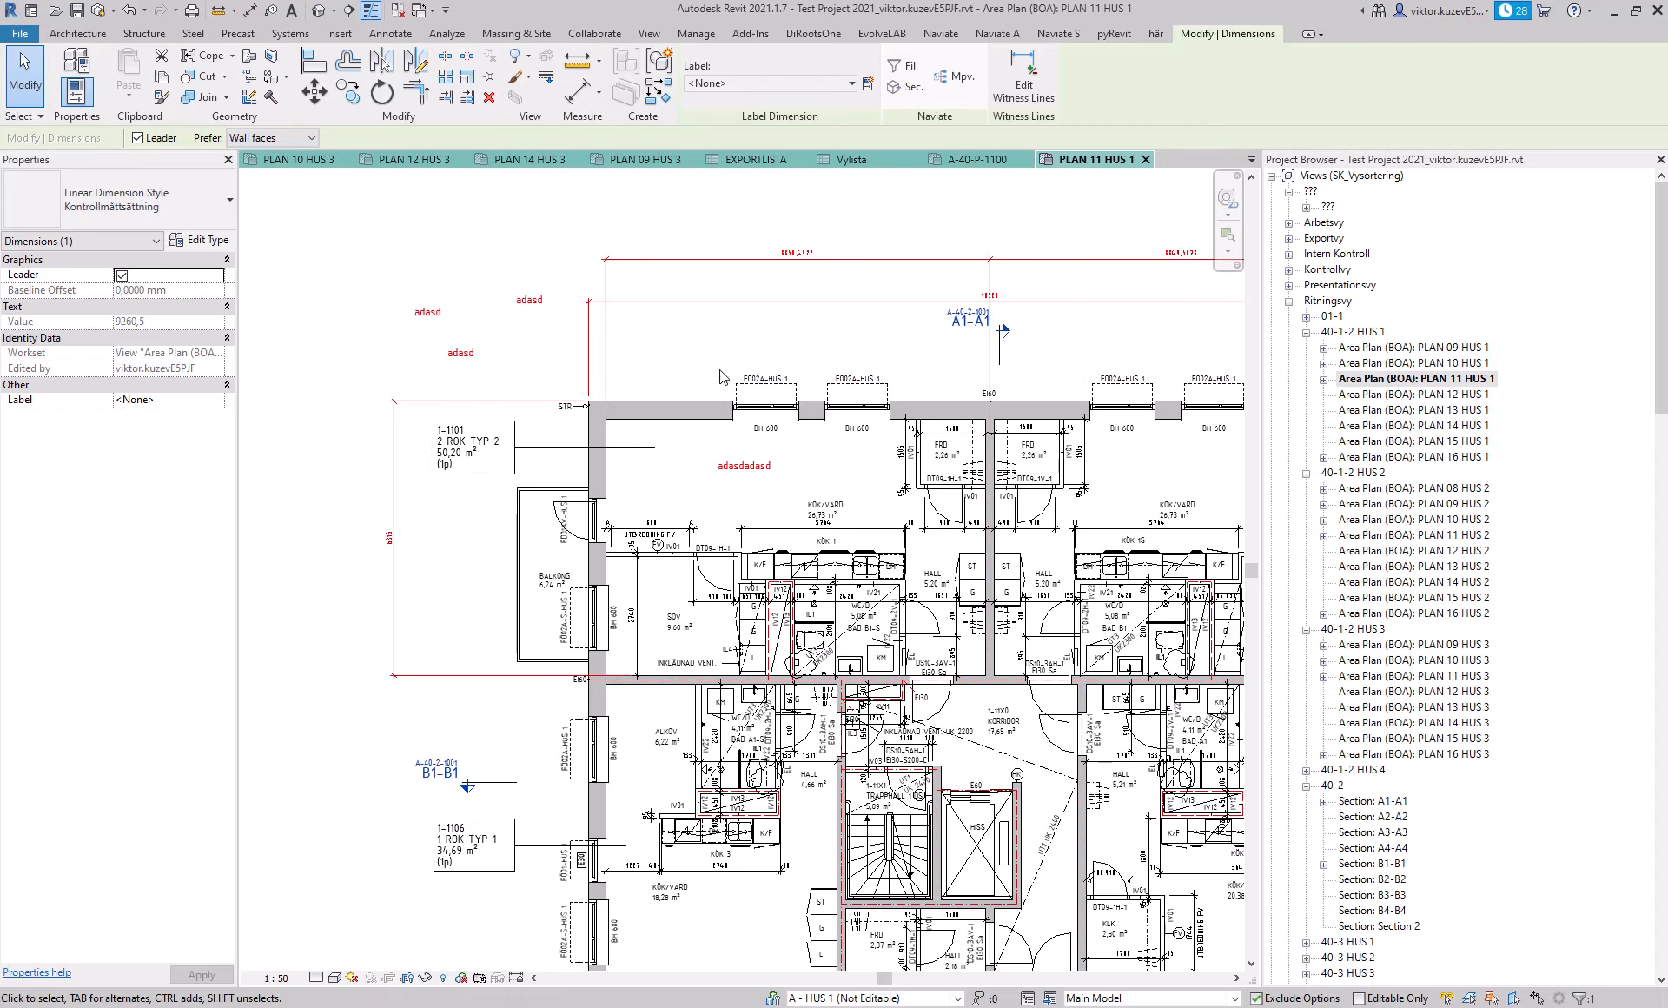
Step: Hide the red text notes and control dimensions in the views listed in the Vylista schedule
{"action": "left_click", "coordinate": [1163, 37]}
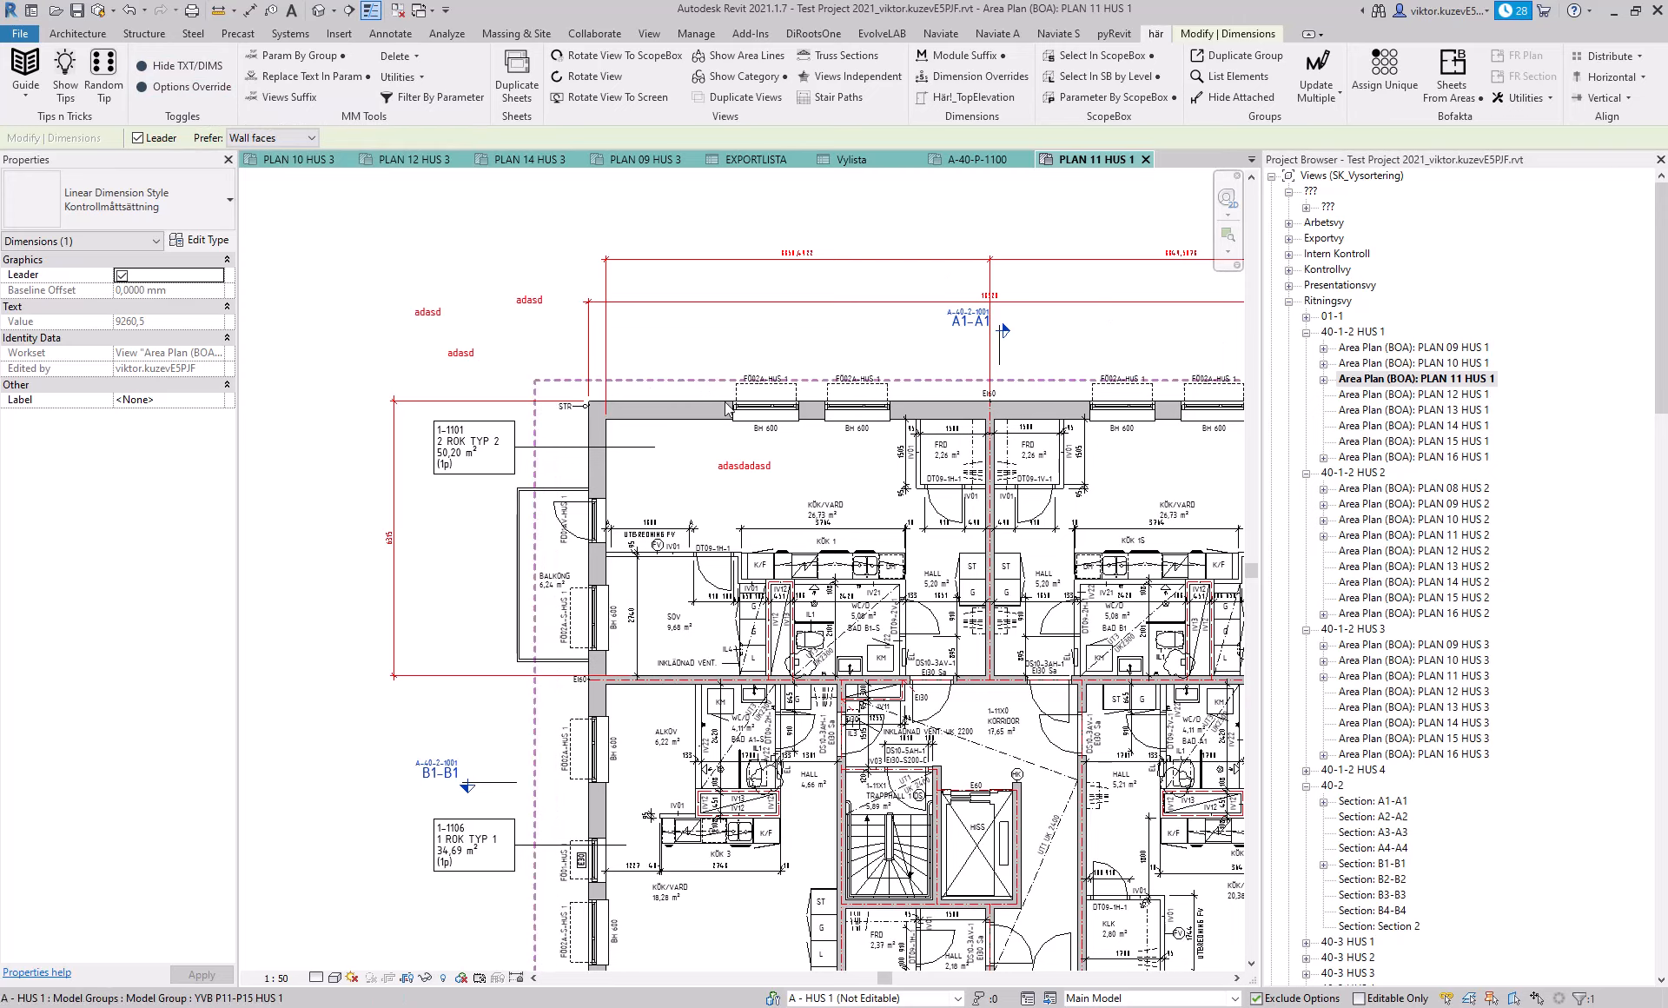
{"action": "left_click", "coordinate": [193, 72]}
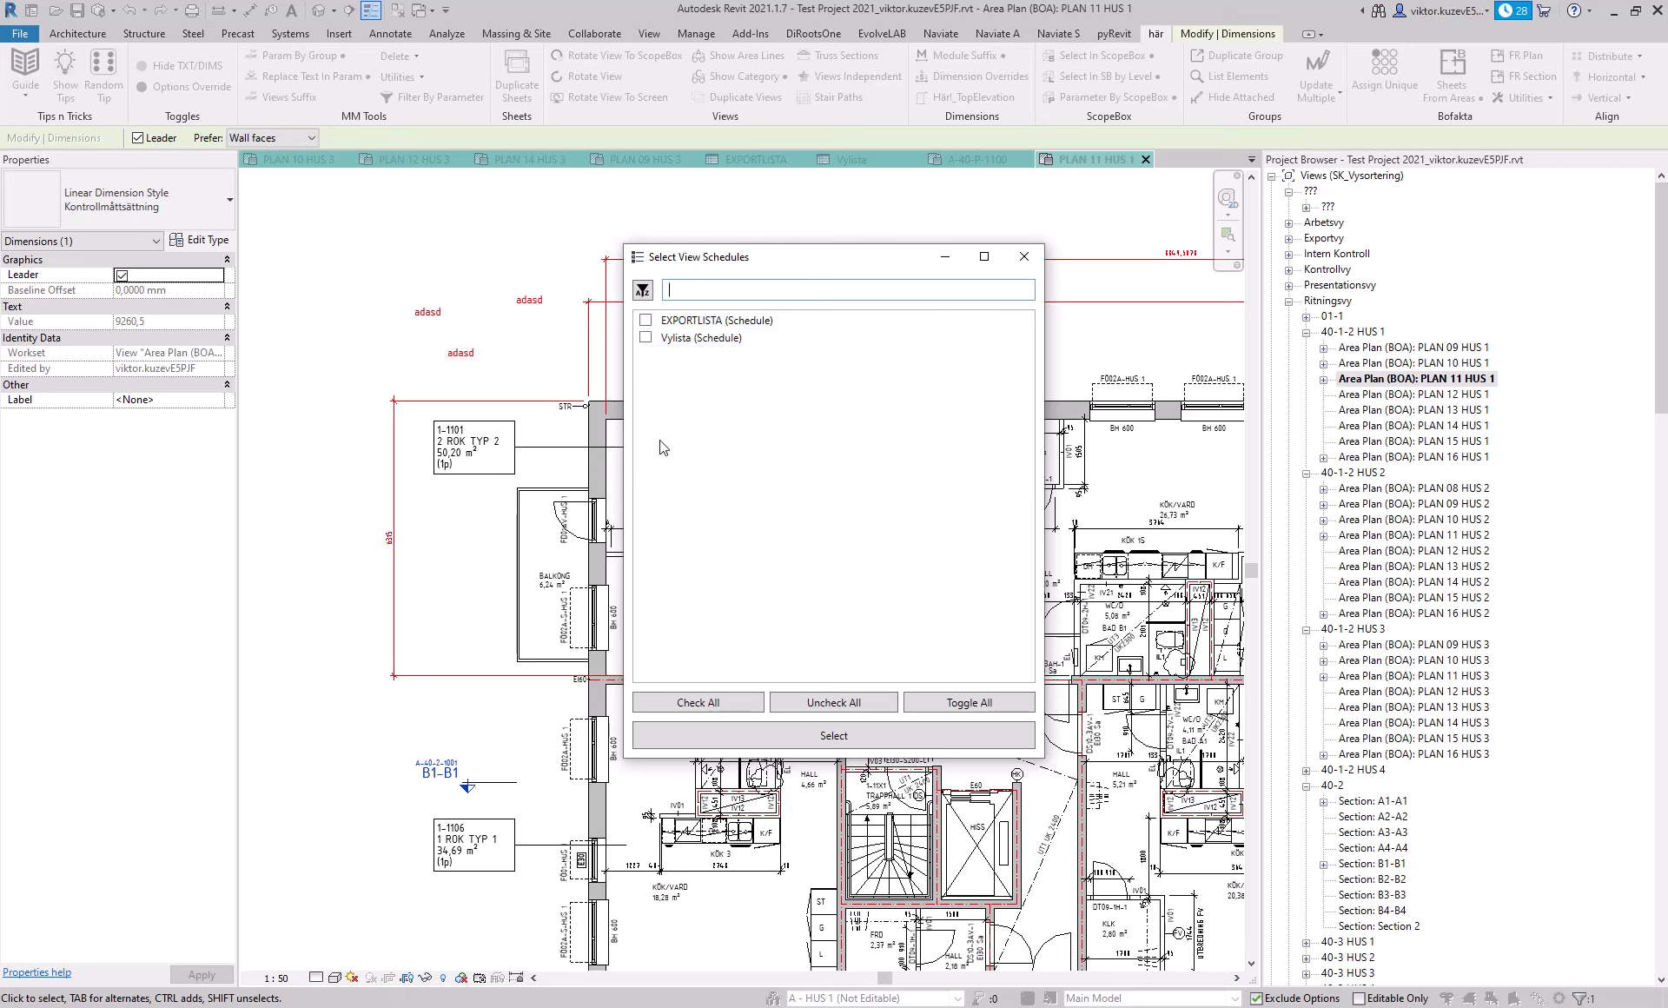
{"action": "left_click", "coordinate": [646, 338]}
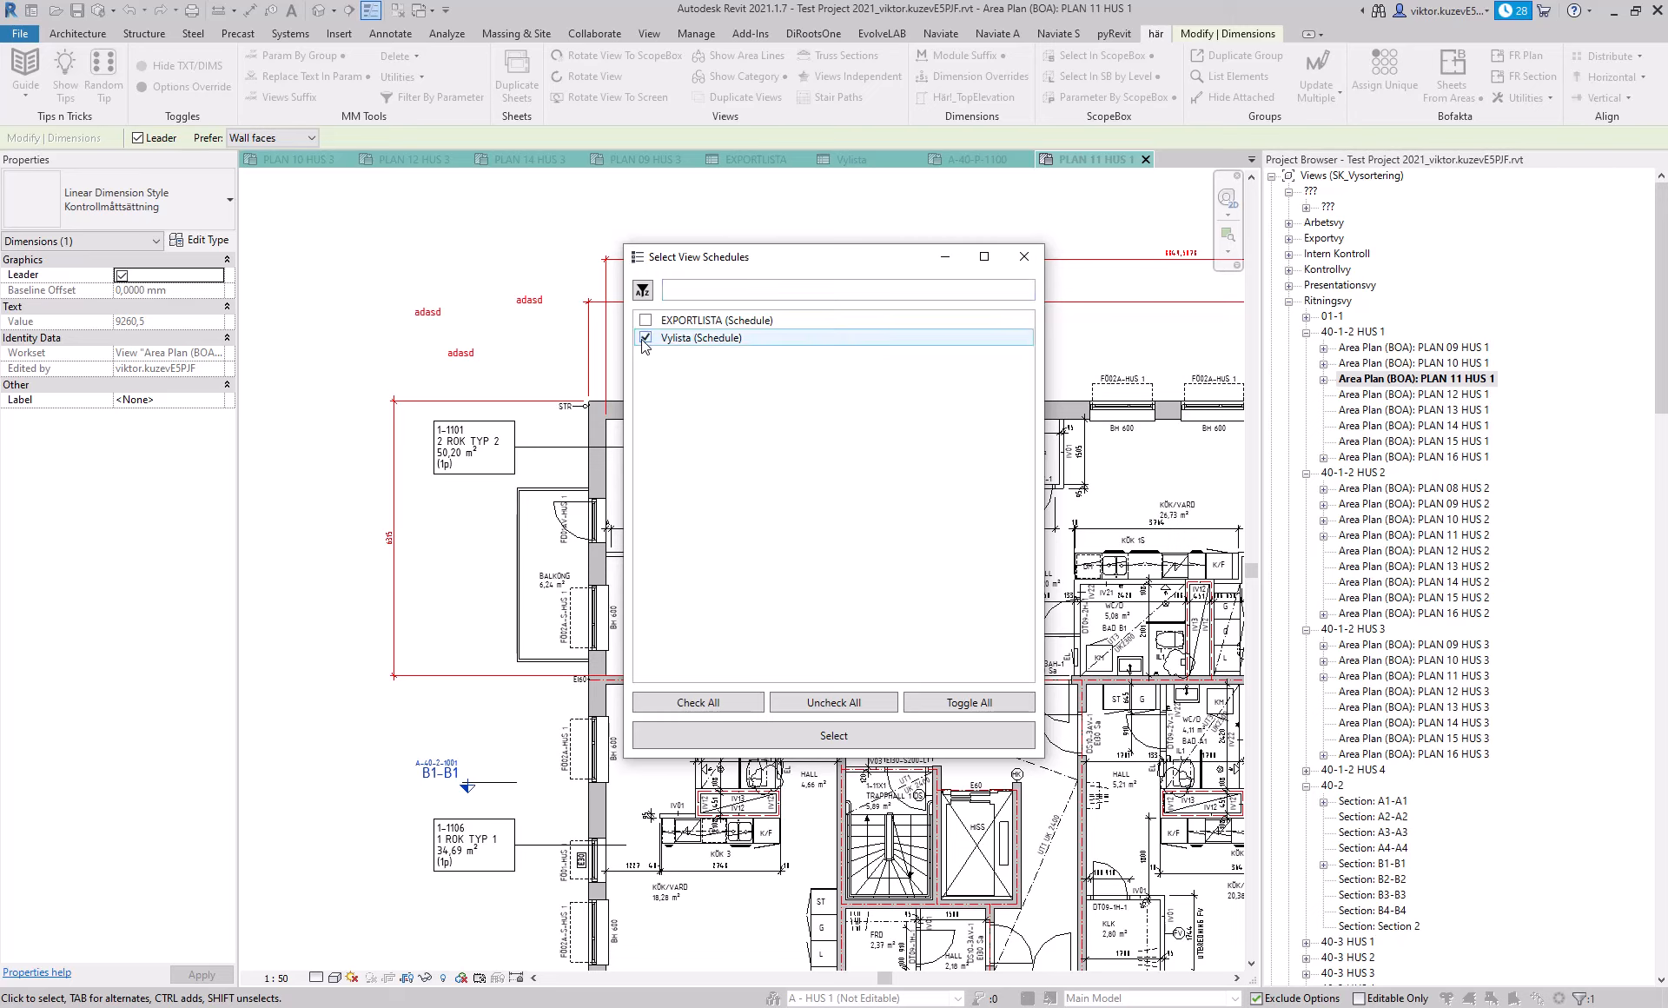
{"action": "left_click", "coordinate": [841, 737]}
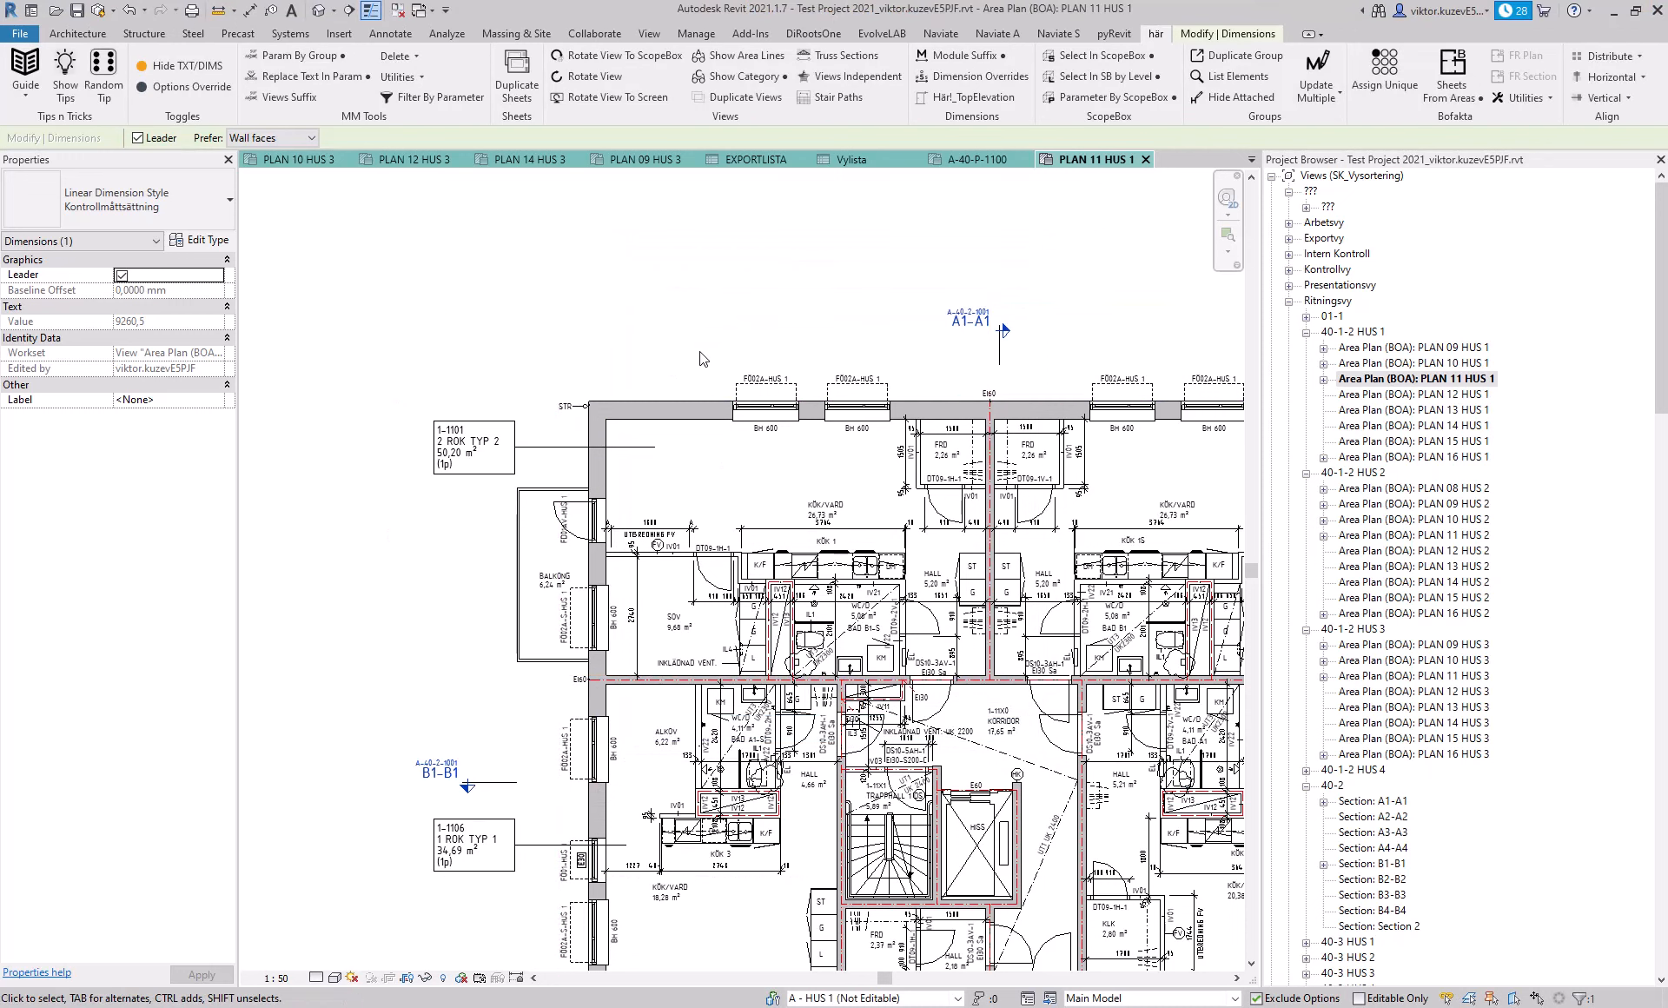
Step: Check the text and dimension visibility in PLAN 10 HUS 1 and its dependent view A-40-P-1100
{"action": "double_click", "coordinate": [1380, 364]}
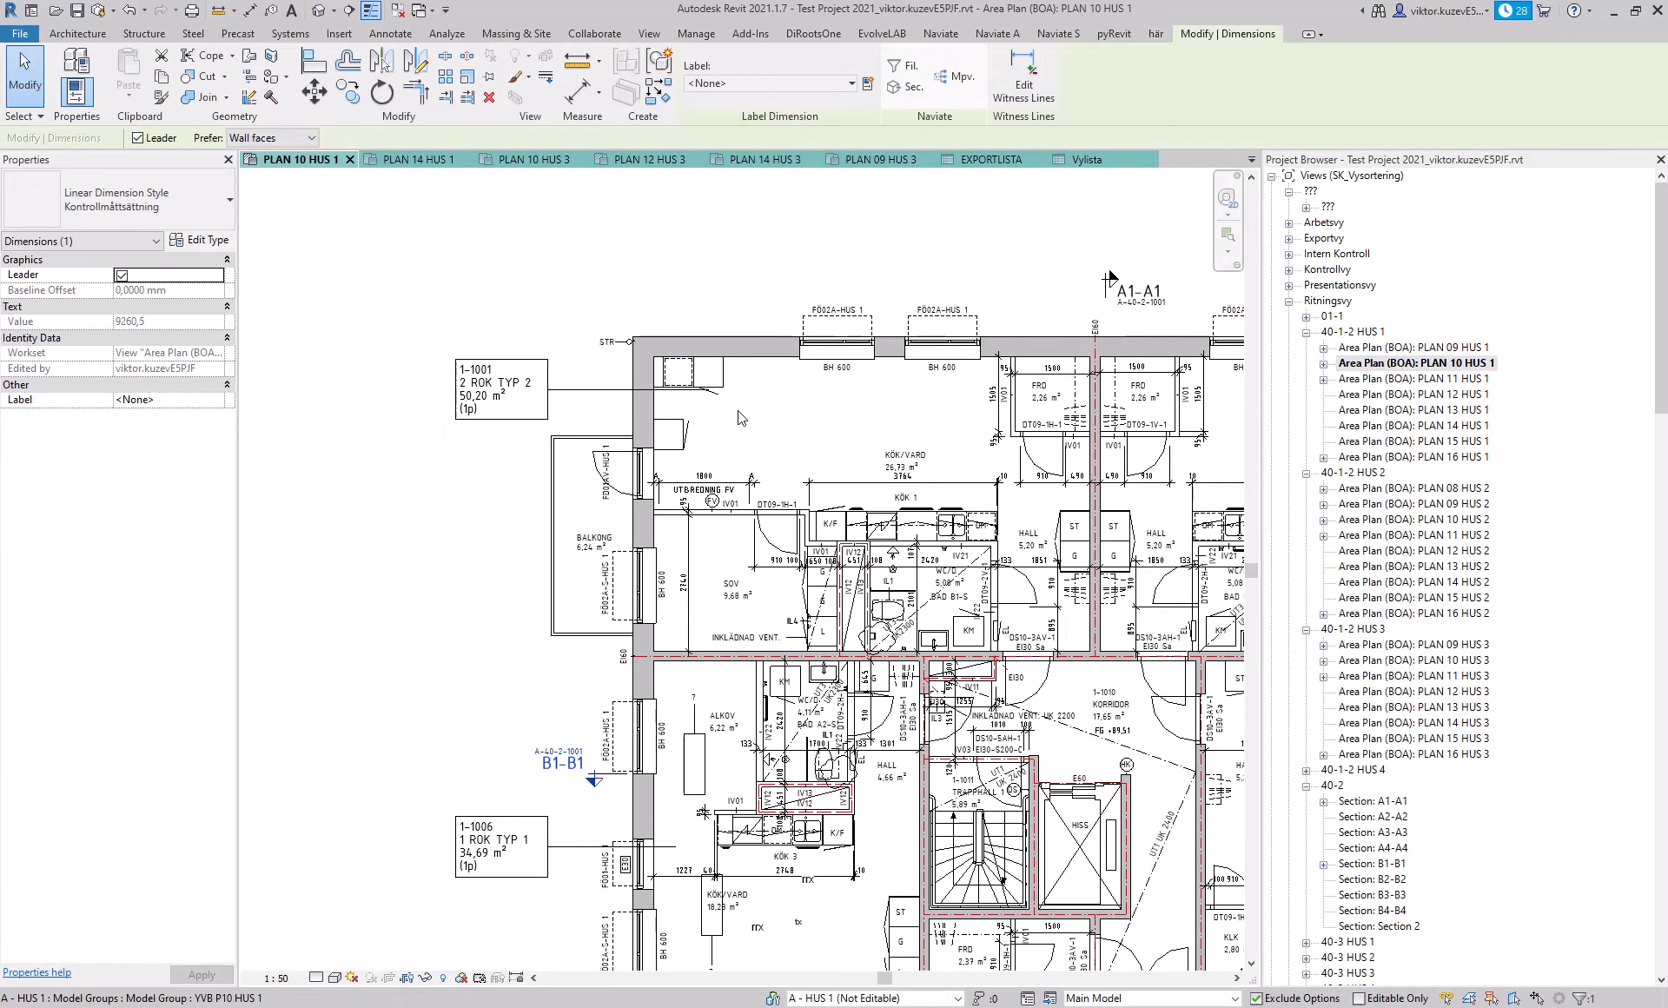
{"action": "left_click", "coordinate": [1324, 363]}
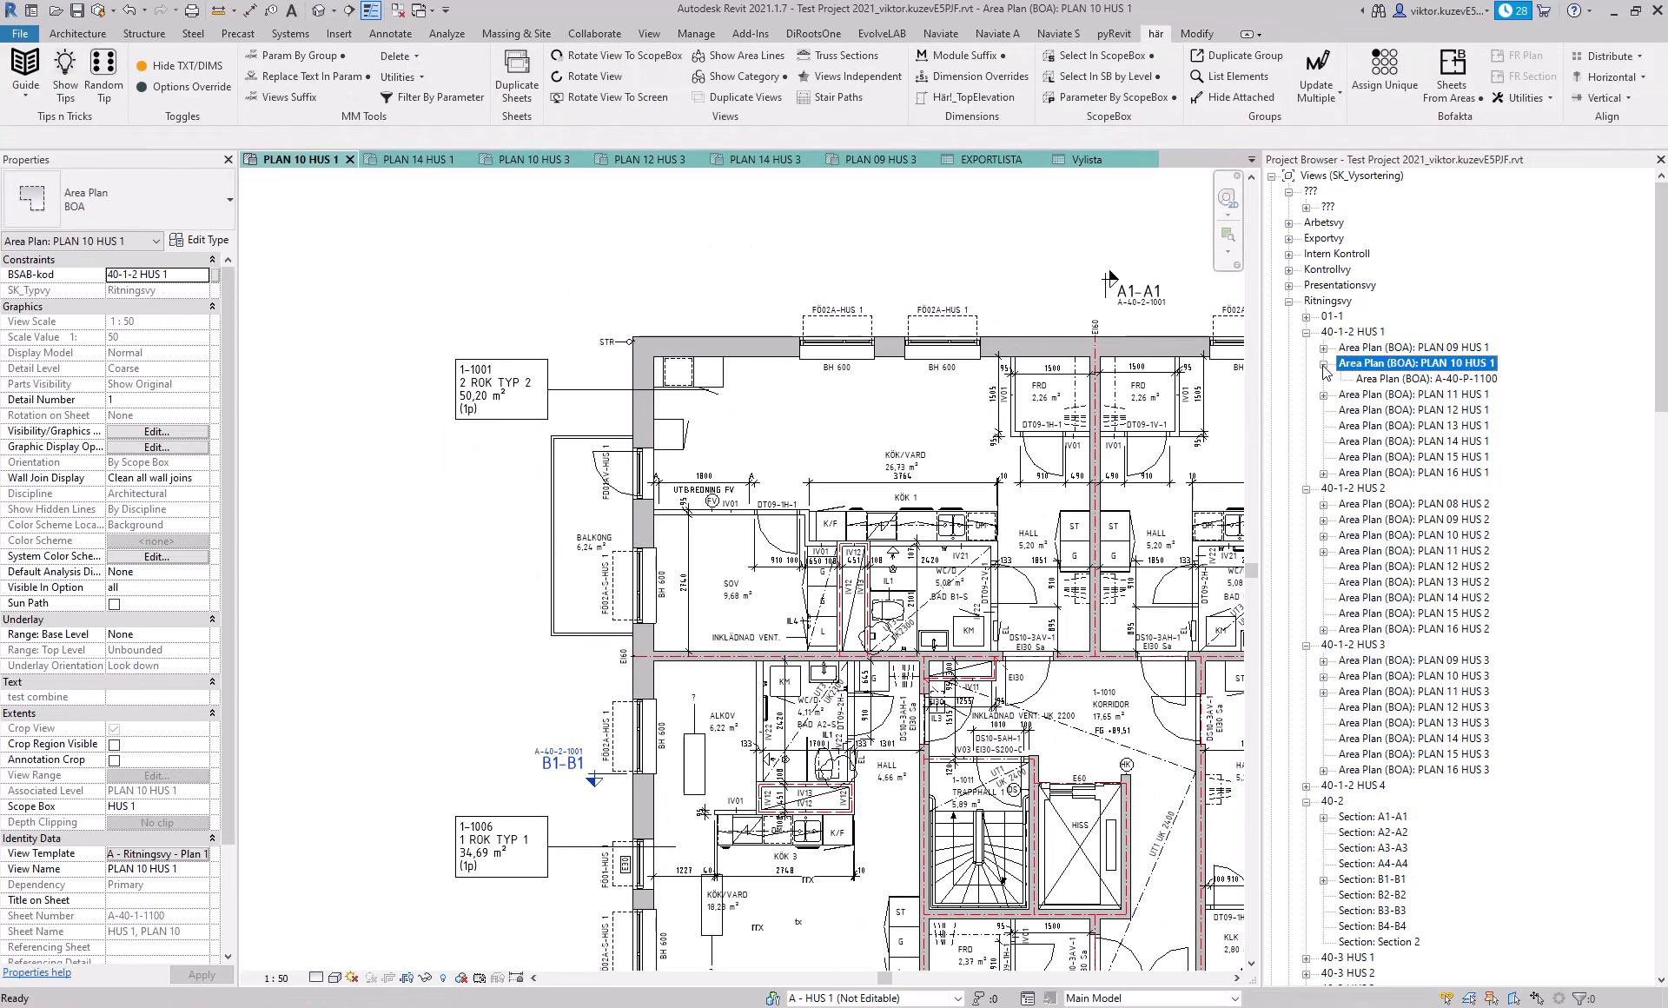
{"action": "left_click", "coordinate": [1395, 379]}
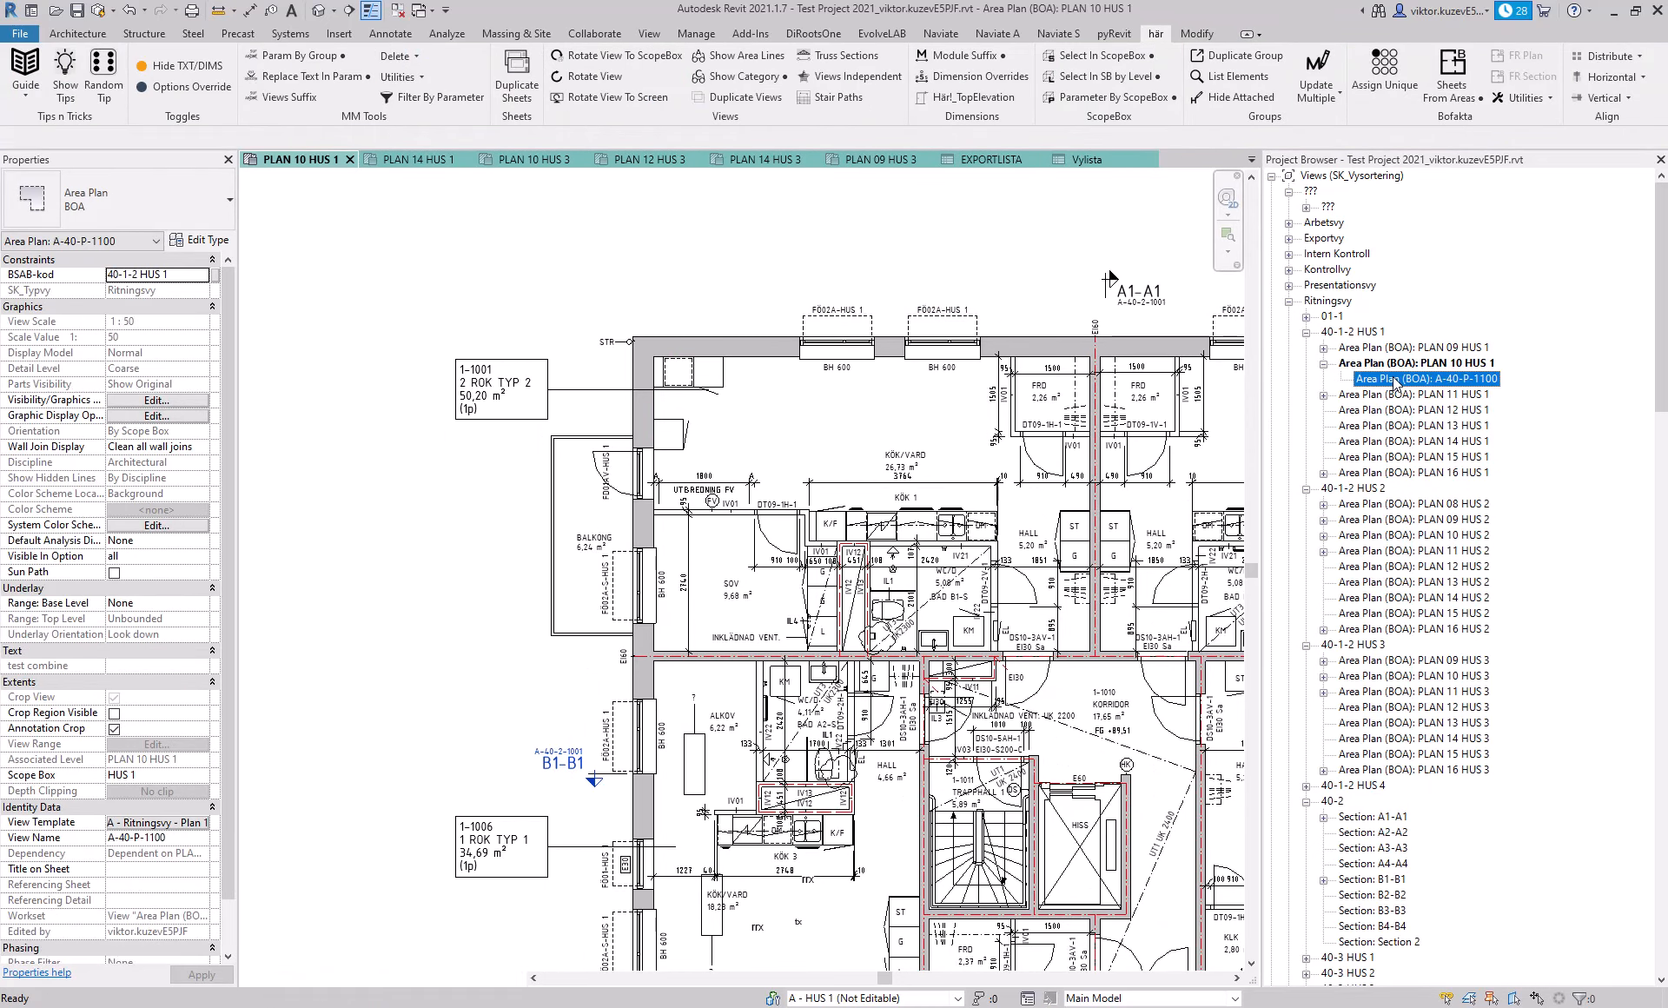
{"action": "double_click", "coordinate": [1395, 380]}
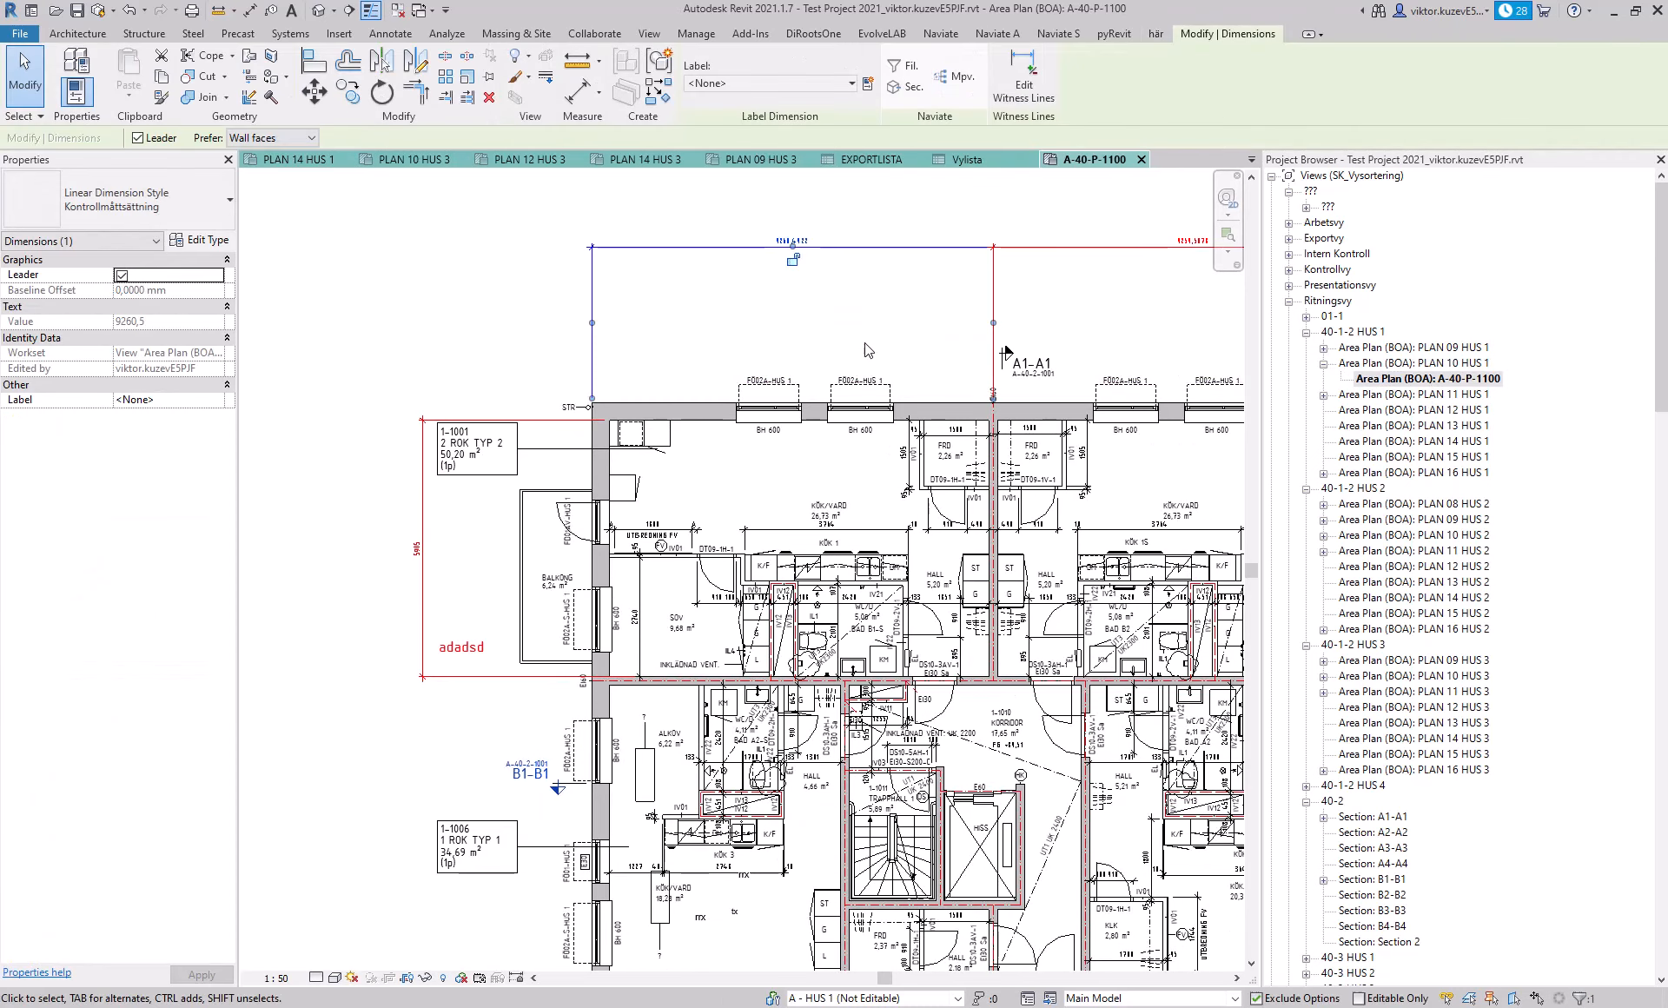
Step: Deselect the dimension and check the text and dimension visibility in PLAN 11 HUS 1 and its dependent view A-40-P-1110
{"action": "left_click", "coordinate": [876, 316]}
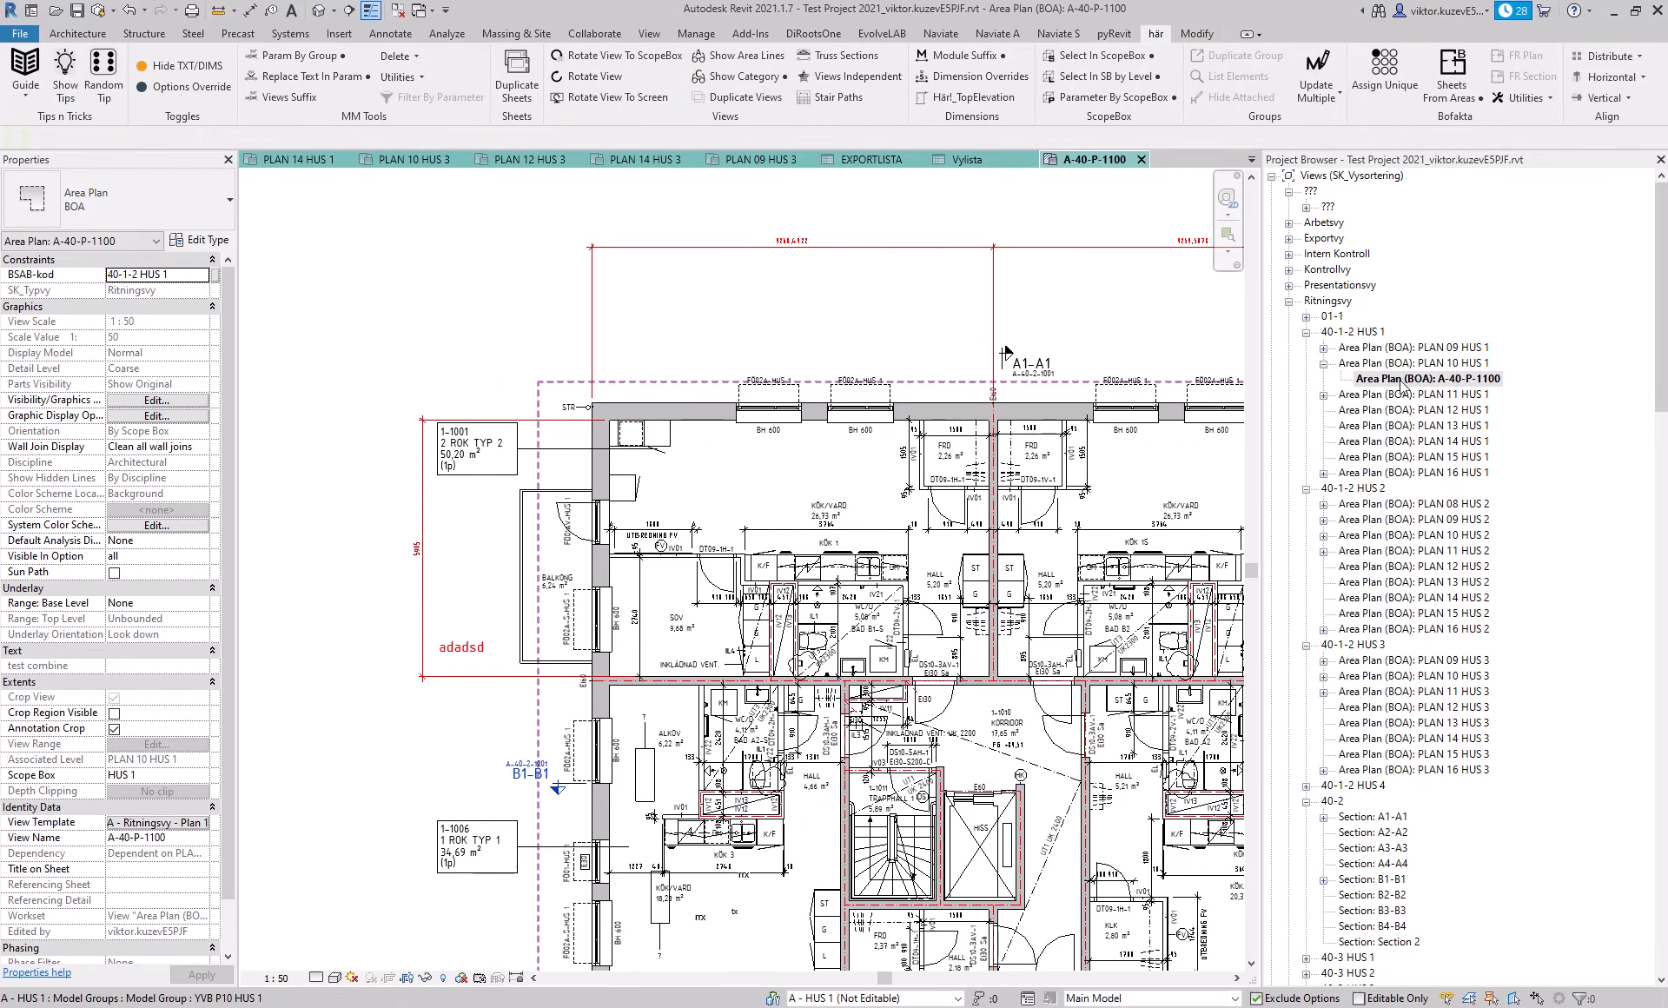
{"action": "left_click", "coordinate": [1400, 383]}
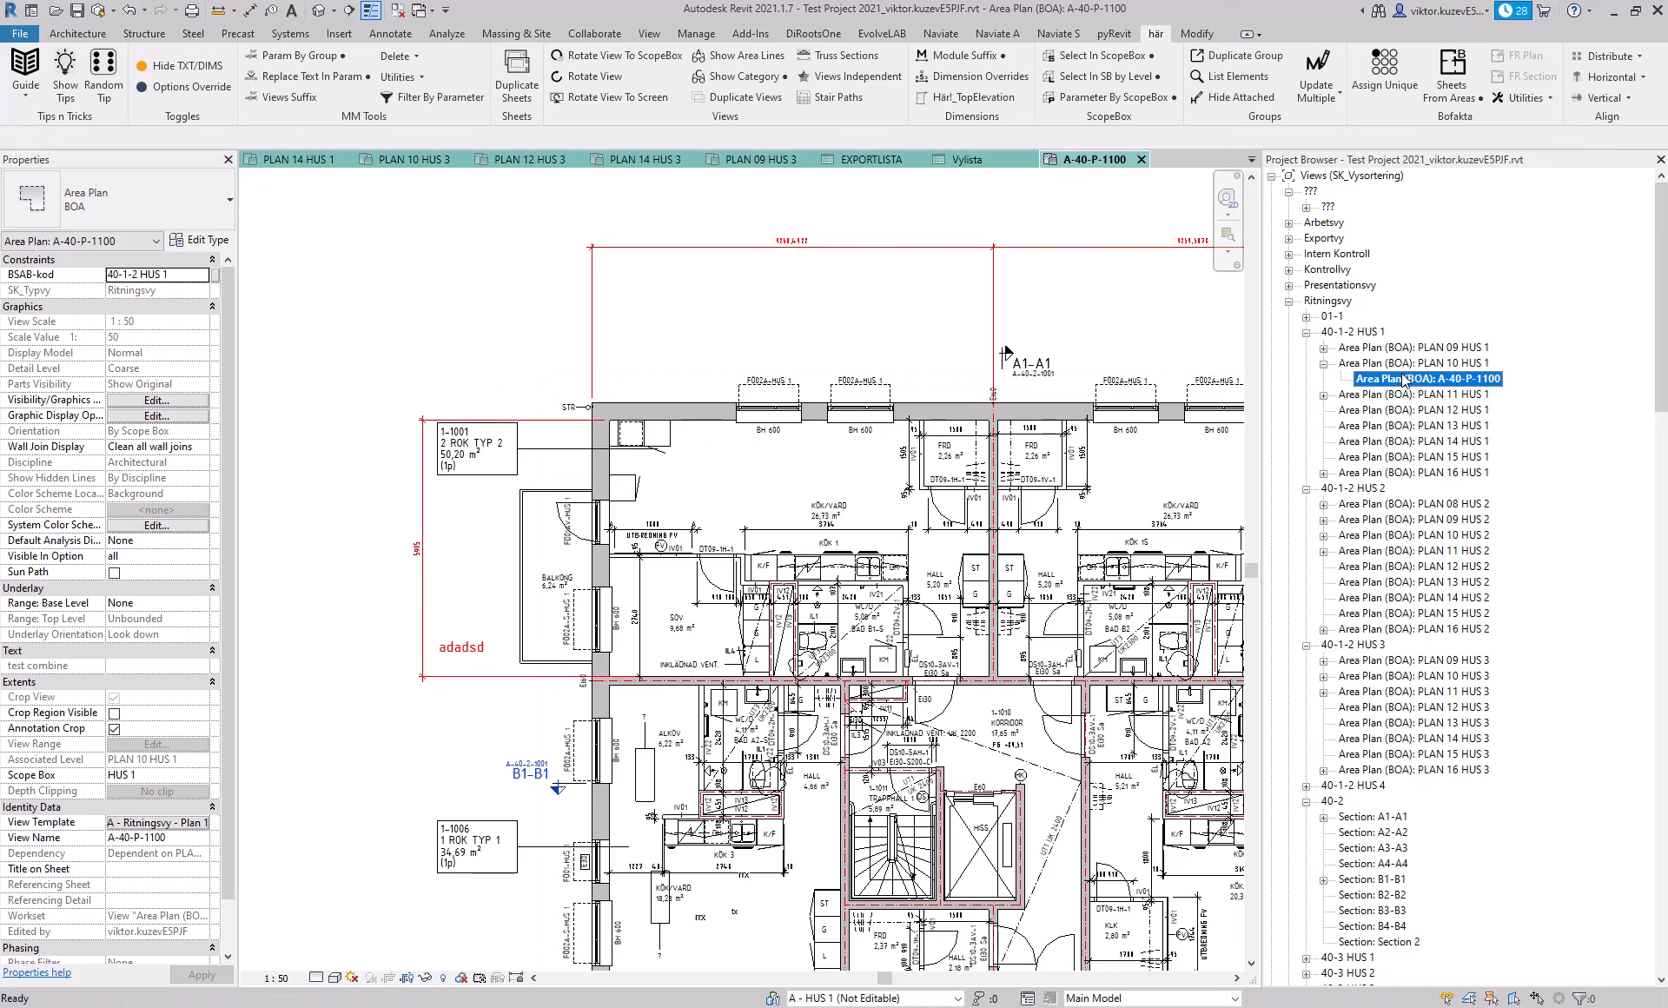
{"action": "double_click", "coordinate": [1408, 395]}
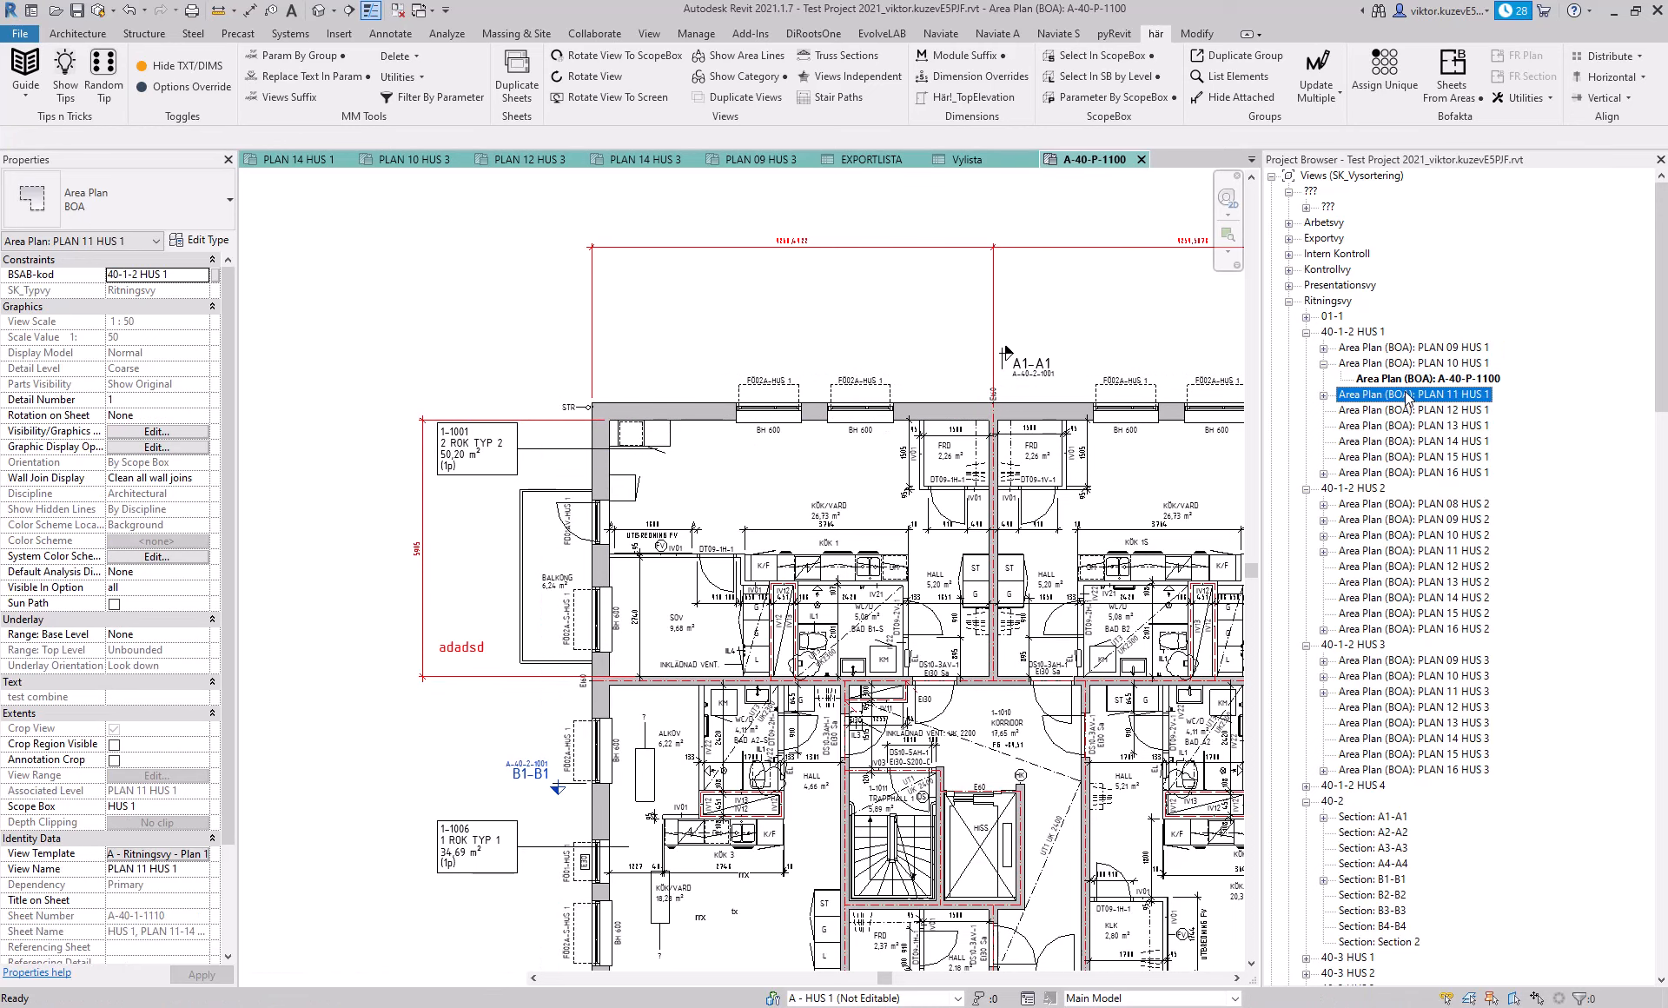
{"action": "left_click", "coordinate": [1324, 396]}
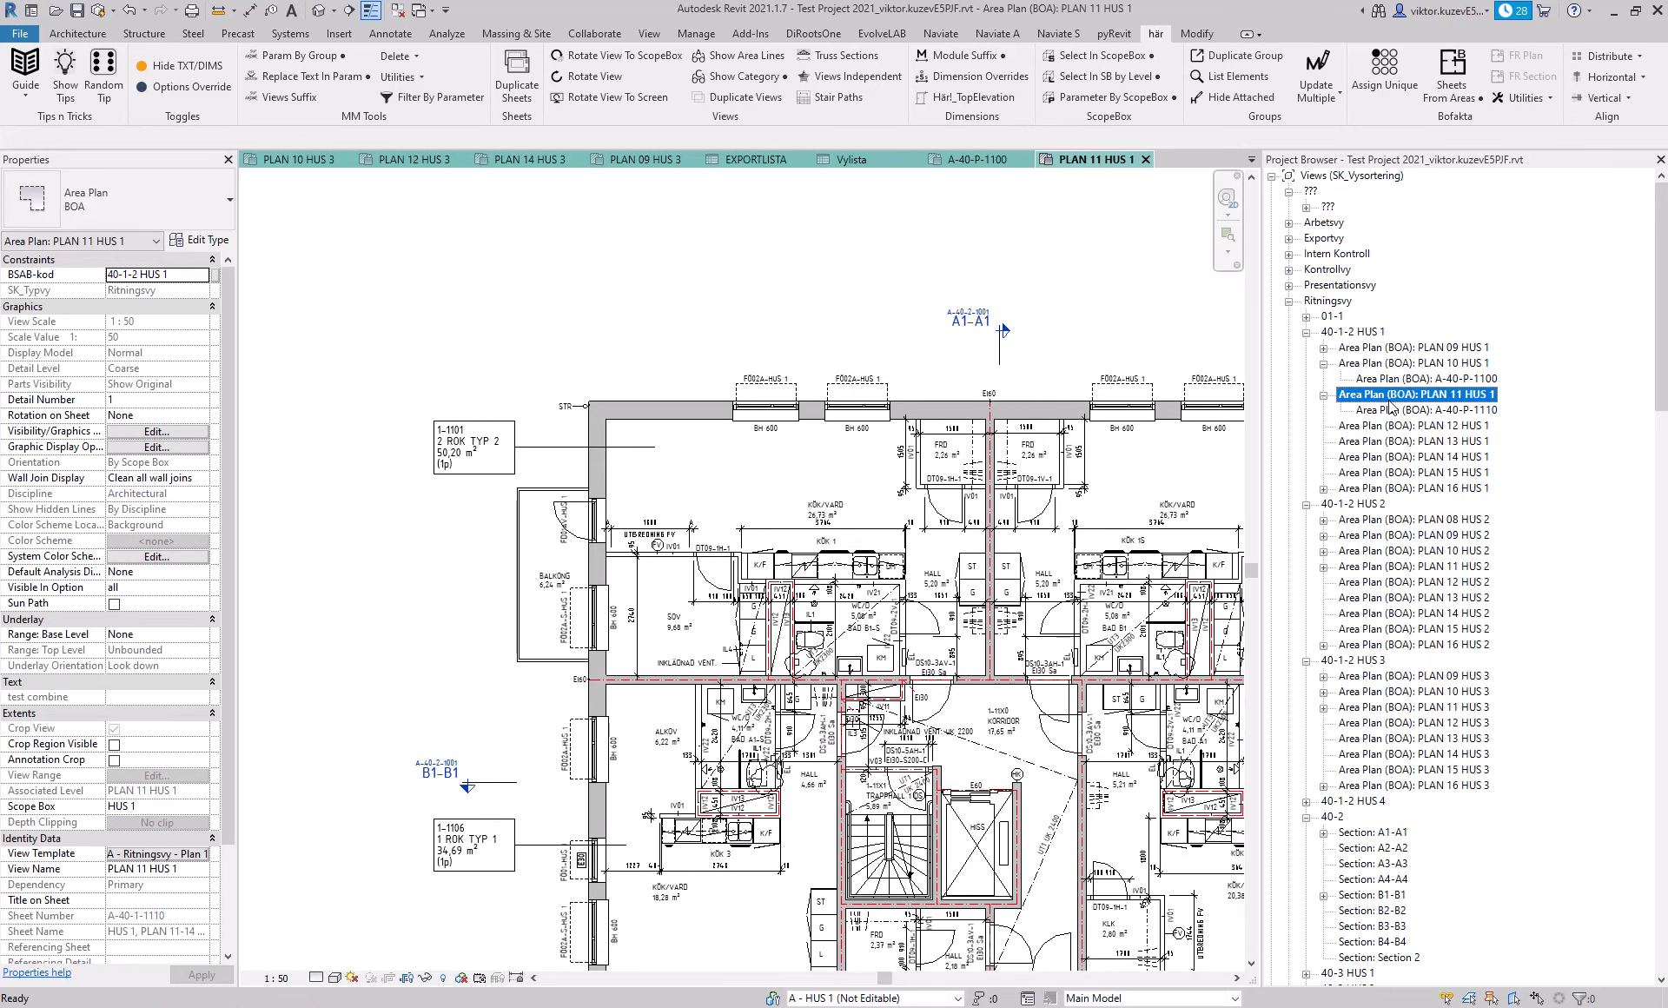
{"action": "left_click", "coordinate": [1404, 410]}
{"action": "double_click", "coordinate": [1403, 410]}
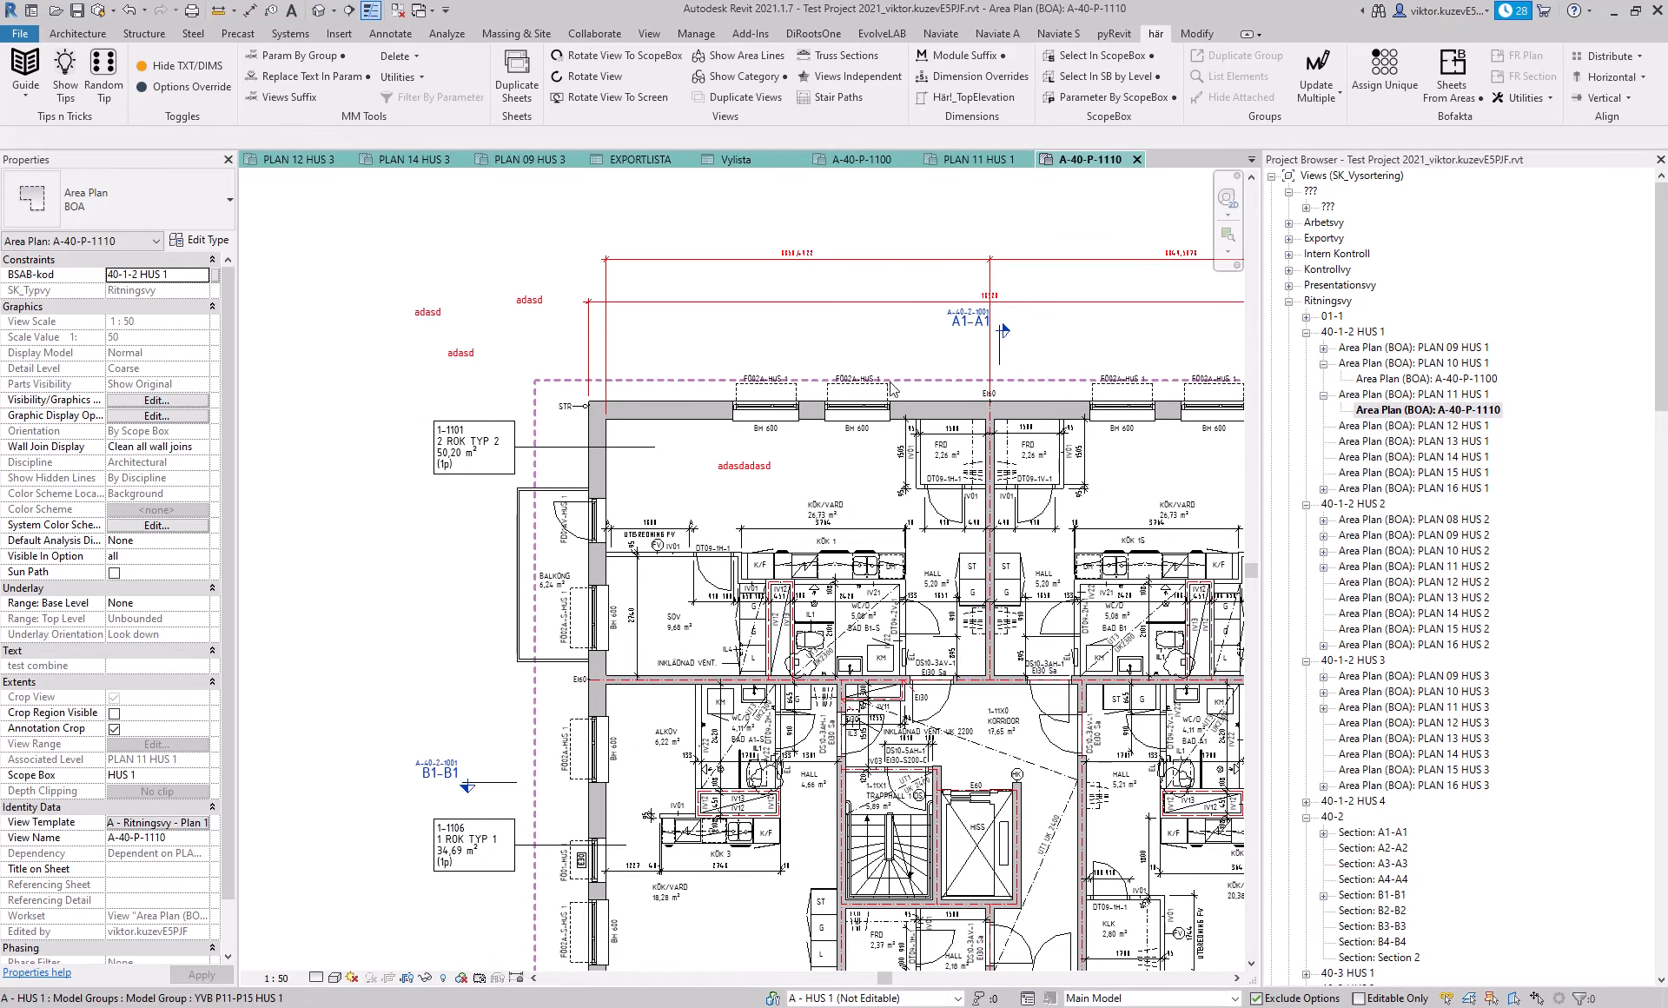
Step: Return to PLAN 11 HUS 1 and show the red text notes and control dimensions again for the Vylista schedule's views
{"action": "left_click", "coordinate": [1409, 394]}
{"action": "double_click", "coordinate": [1409, 394]}
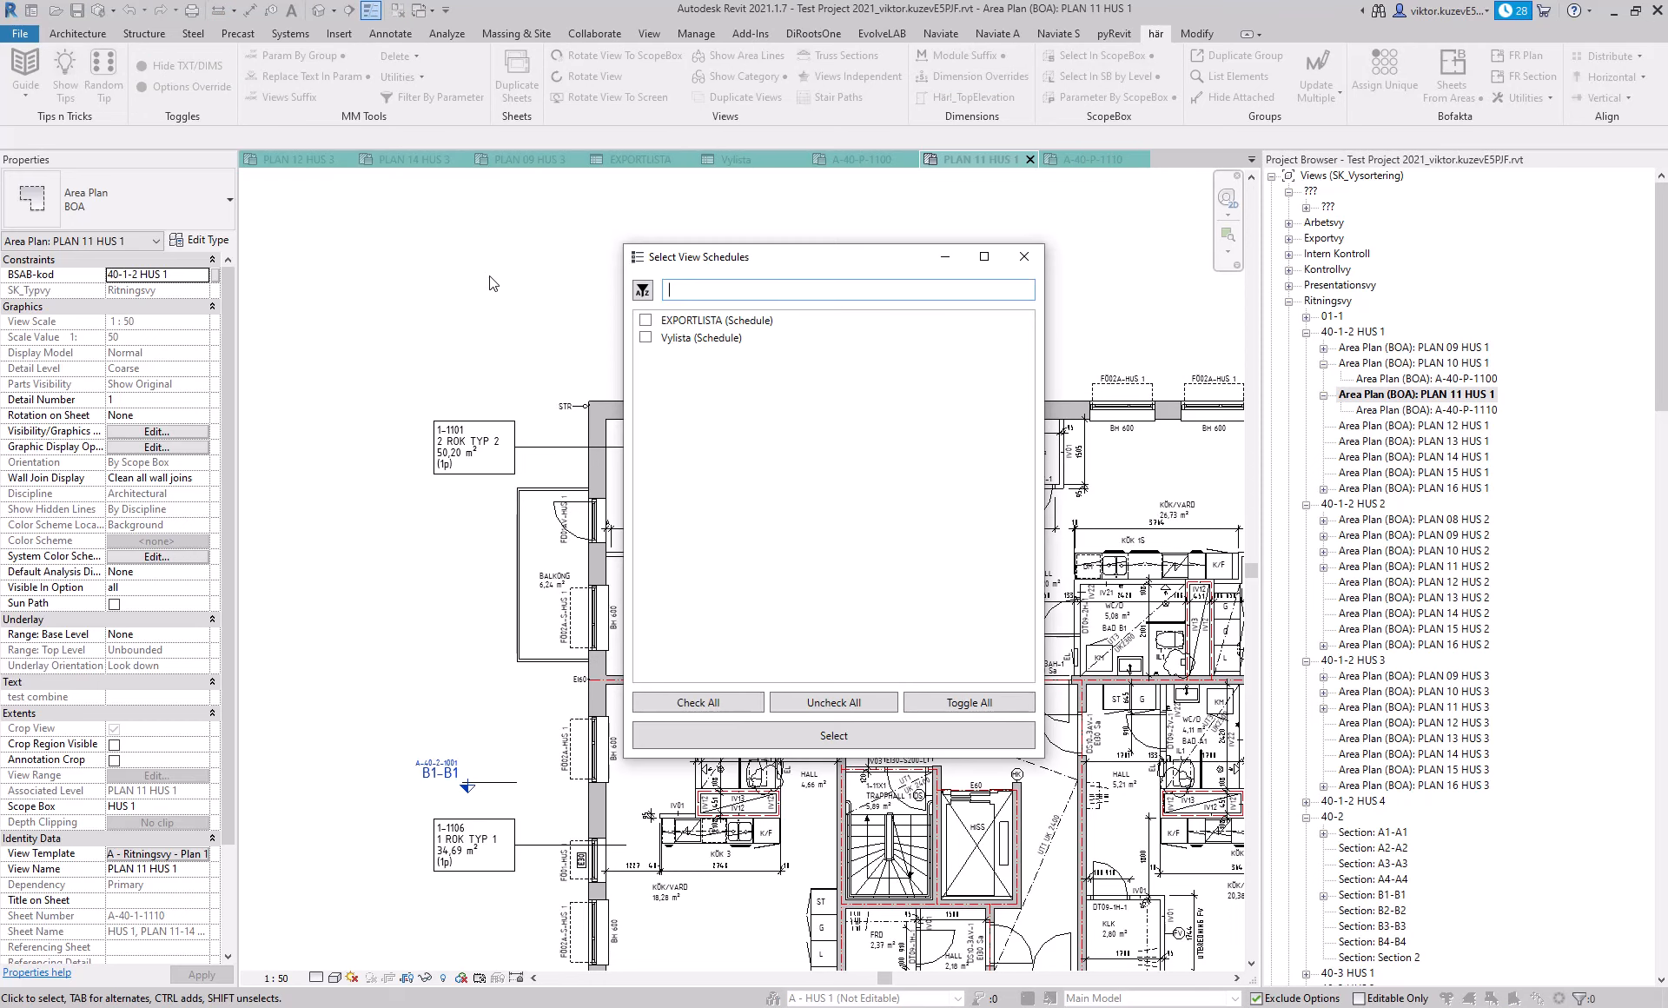
{"action": "left_click", "coordinate": [692, 338]}
{"action": "double_click", "coordinate": [692, 339]}
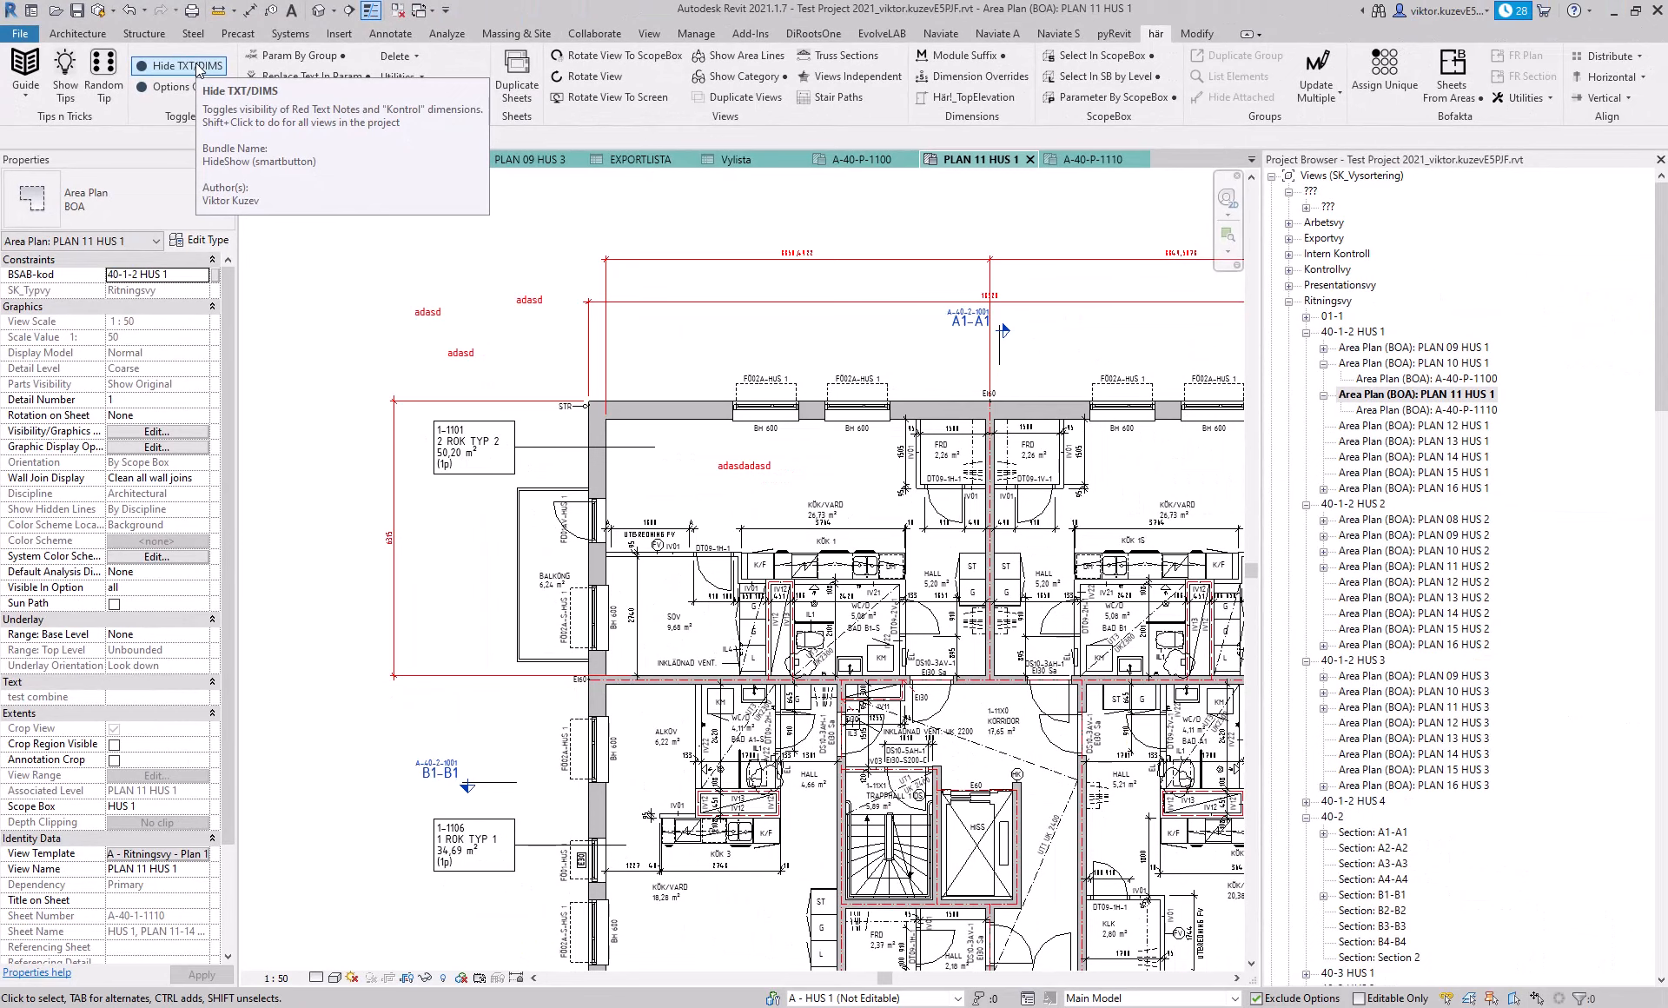
Step: Open PLAN 10 HUS 1 and review the project's design option sets without changing them
{"action": "double_click", "coordinate": [1371, 365]}
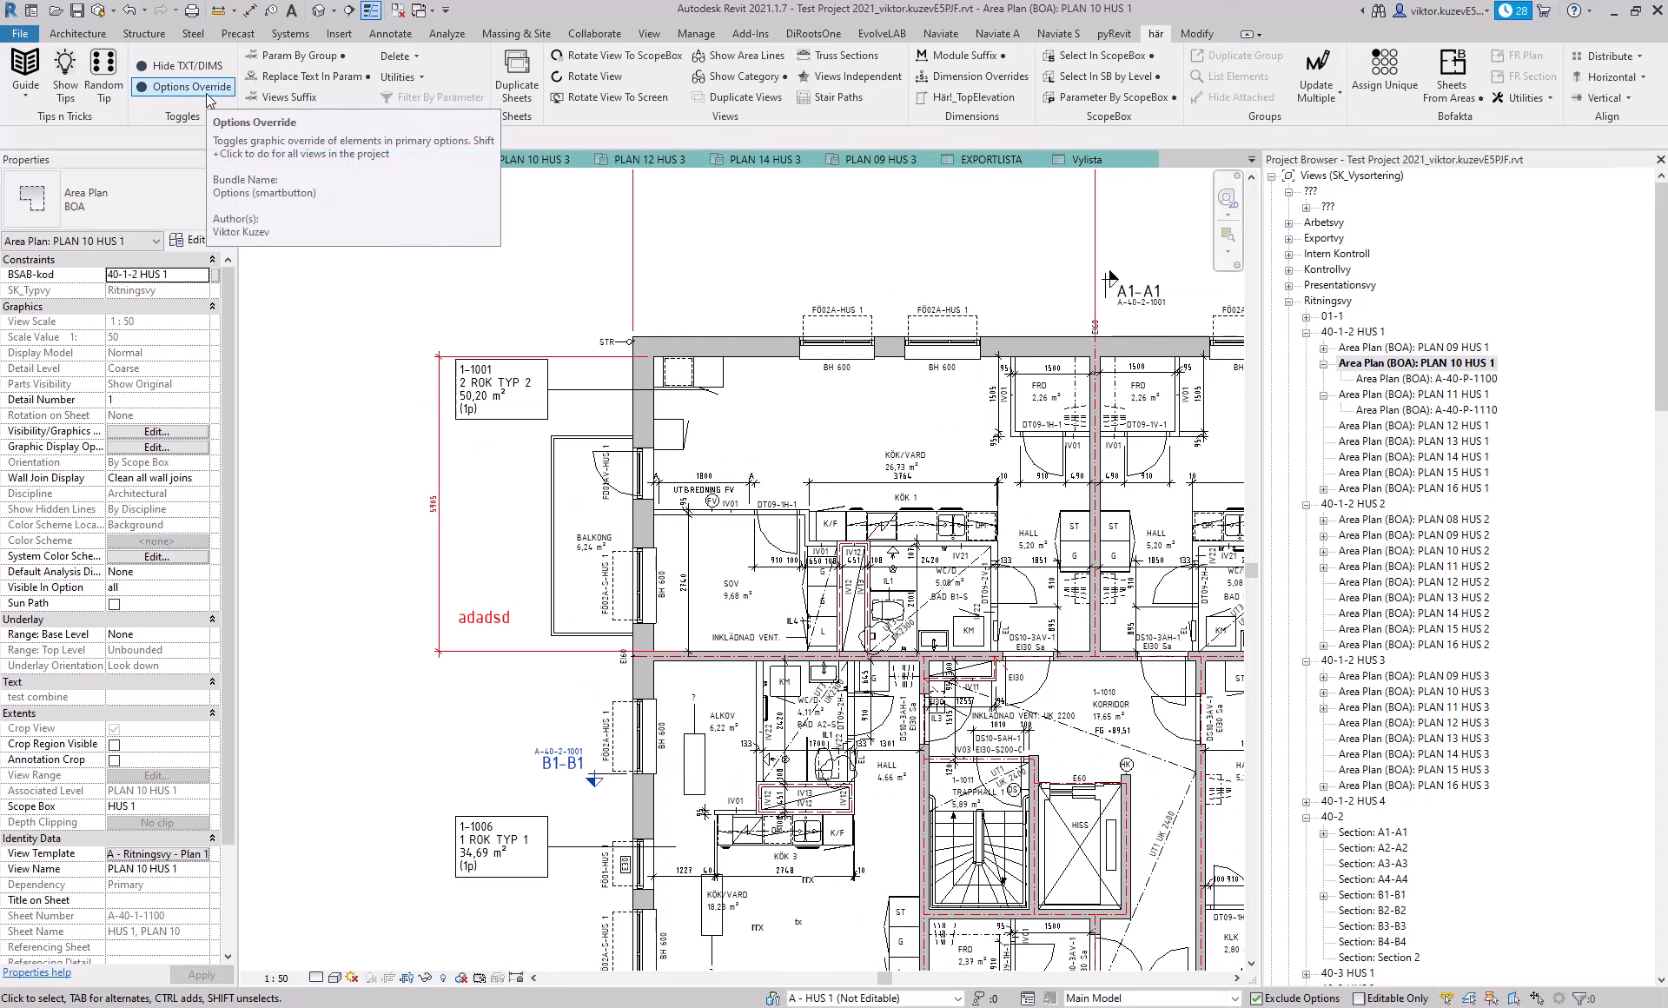
{"action": "left_click", "coordinate": [1028, 999]}
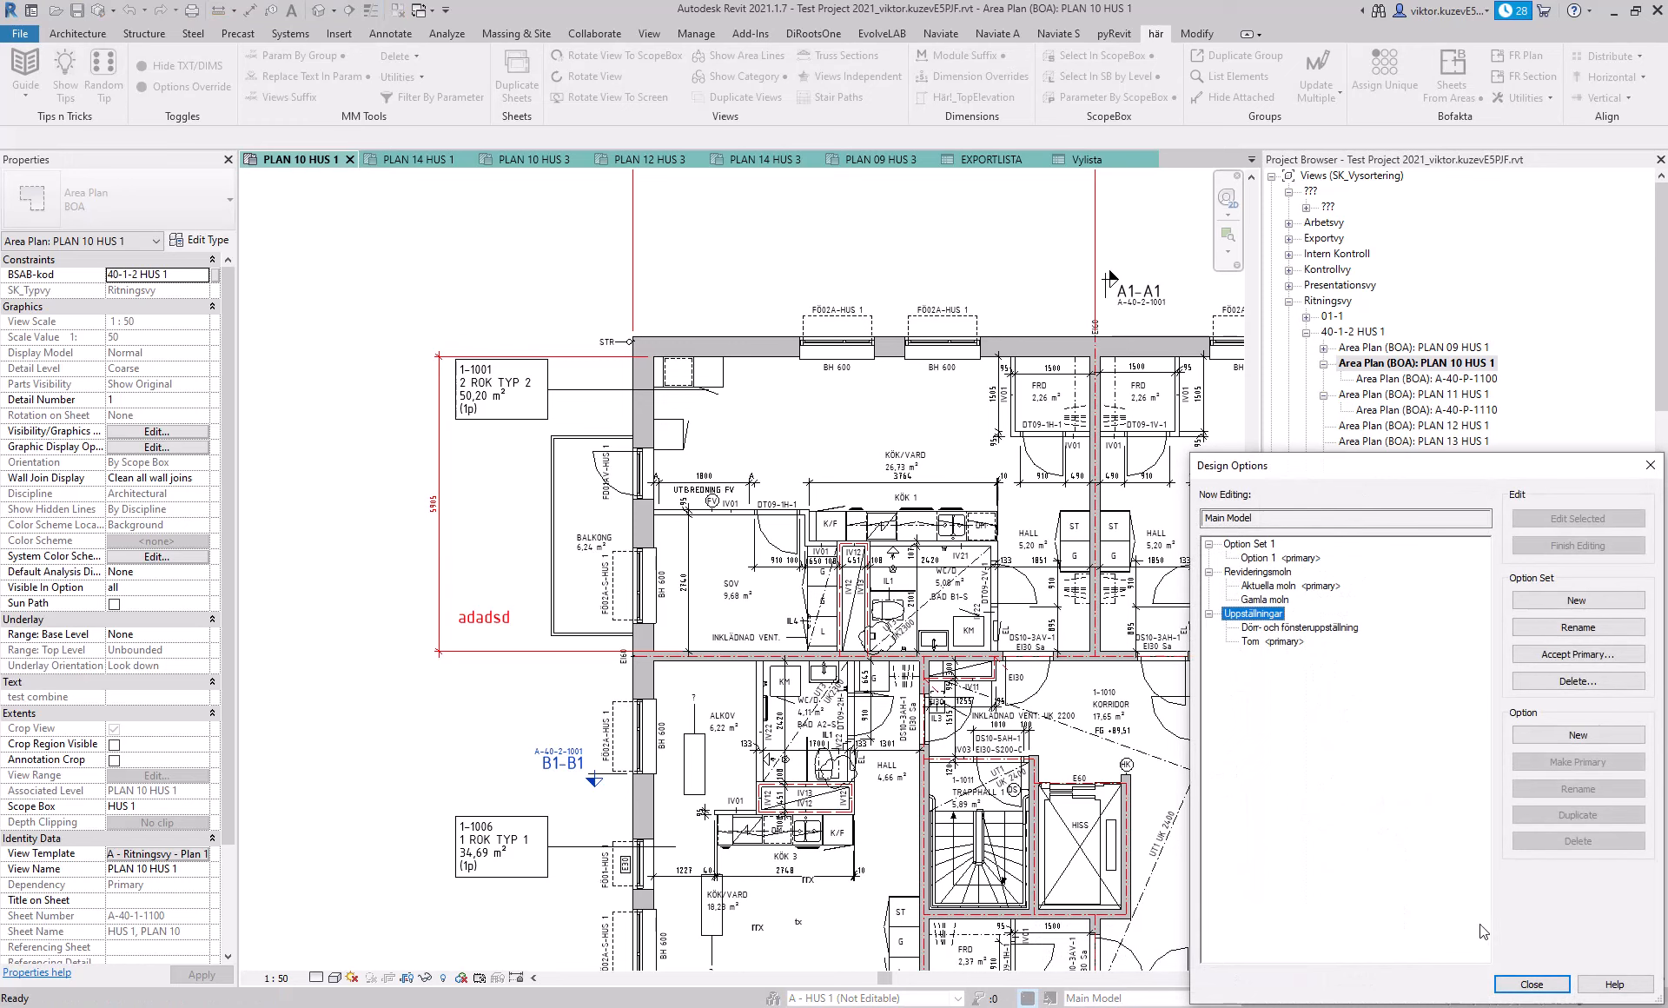
{"action": "left_click", "coordinate": [1531, 984]}
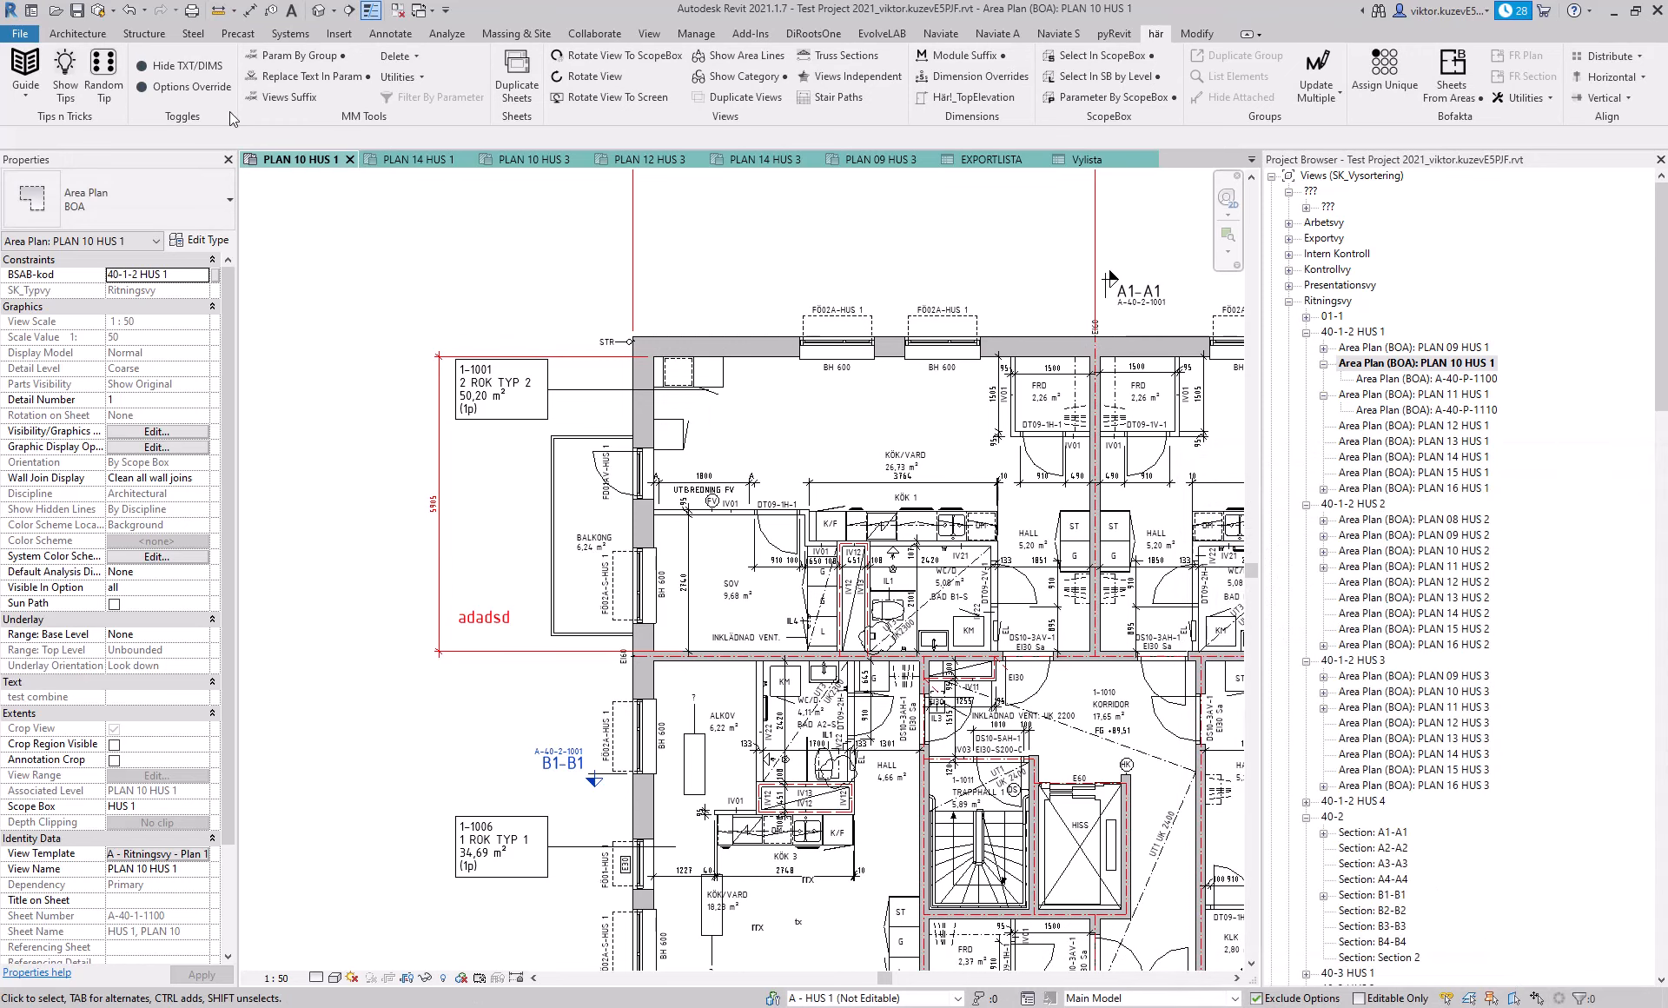
Step: Turn on the Options Override graphics for the area plan PLAN 10 HUS 1 only
{"action": "left_click", "coordinate": [1395, 365]}
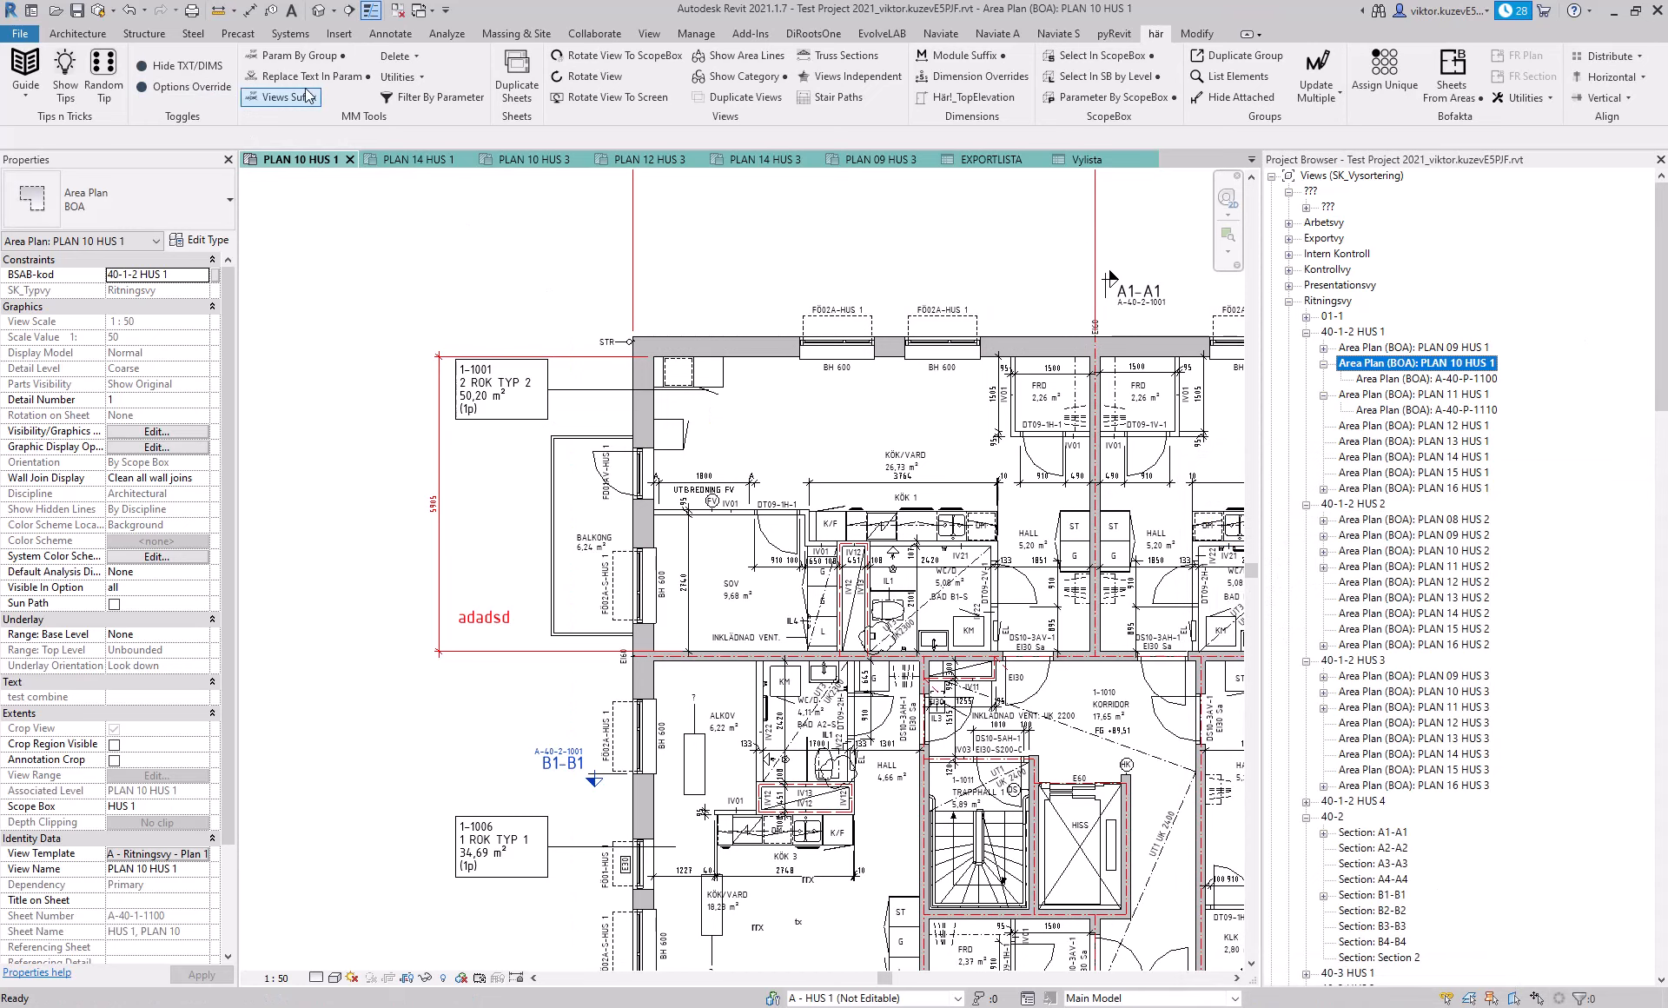
{"action": "left_click", "coordinate": [185, 86]}
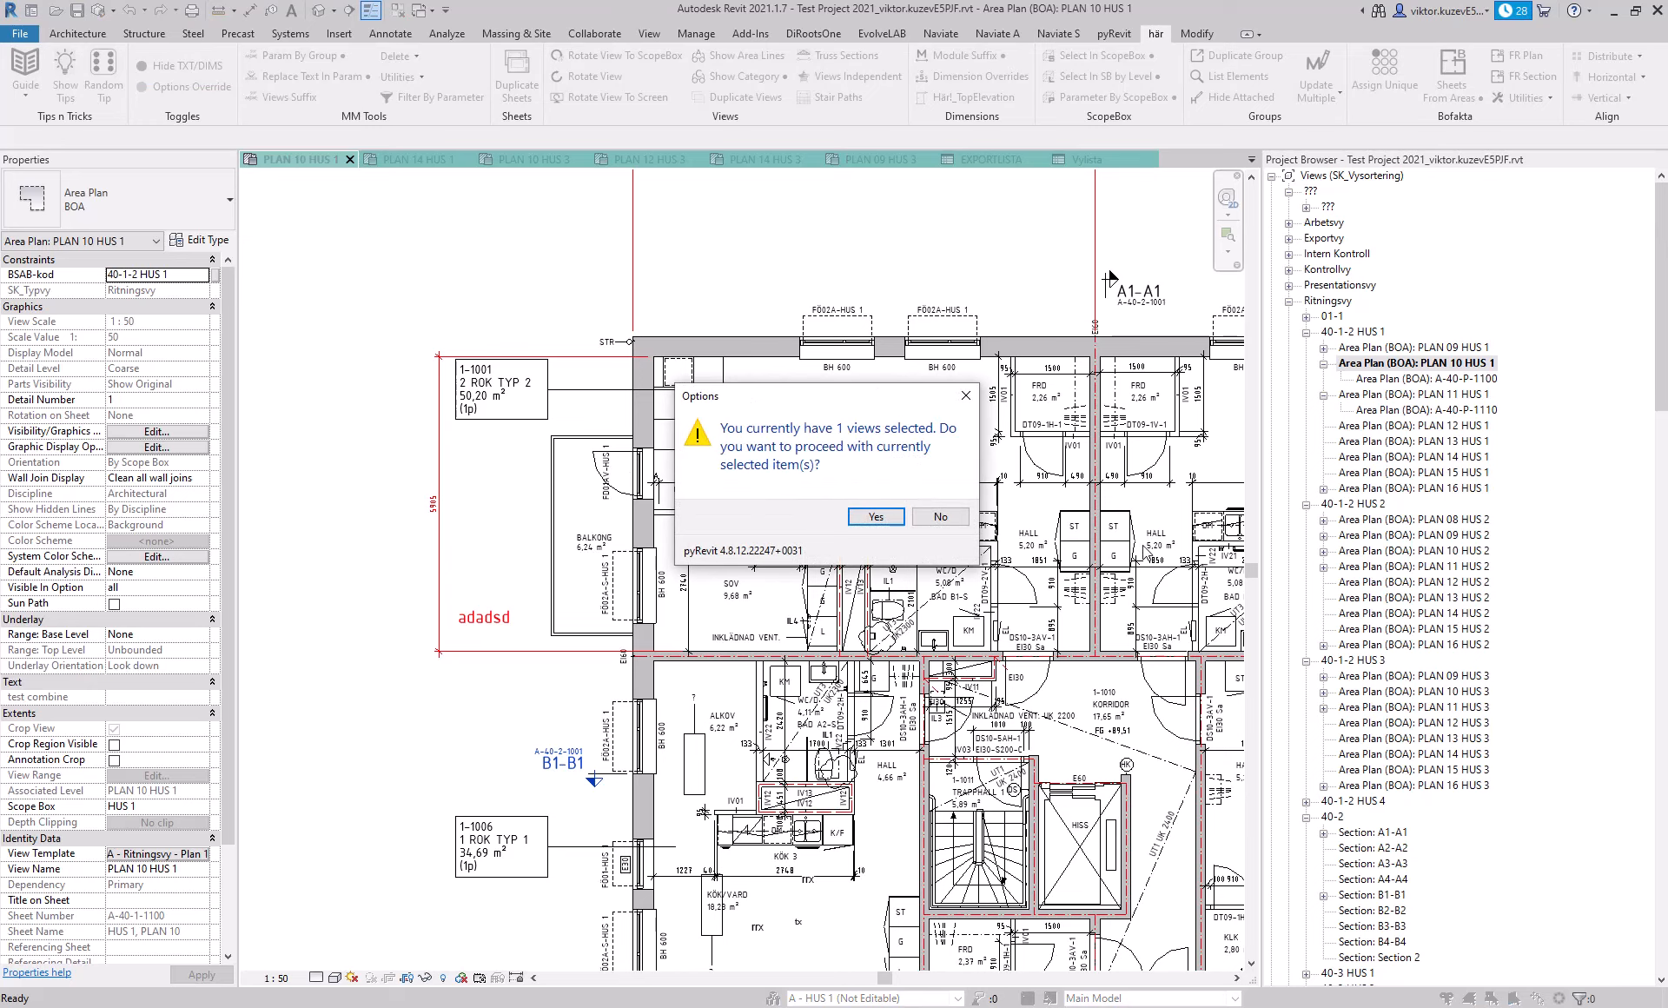
{"action": "left_click", "coordinate": [886, 520]}
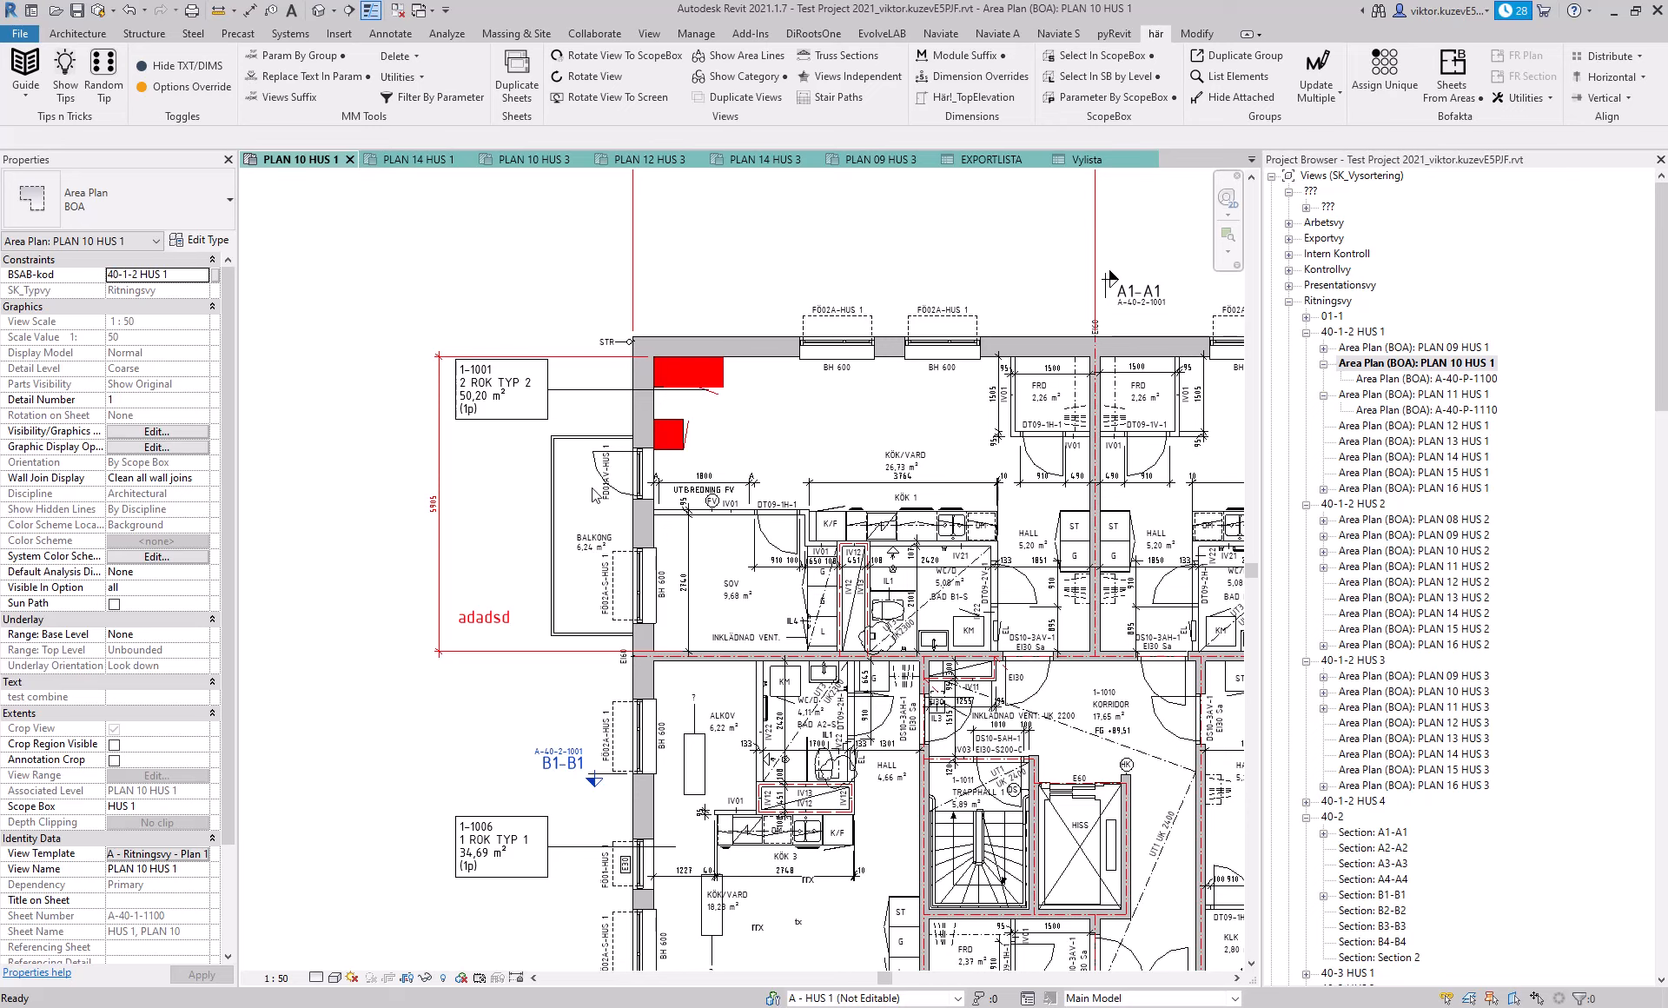
Step: Examine the red-filled design option elements in the upper-left apartment against the rest of the plan
{"action": "scroll", "coordinate": [656, 429], "scroll_direction": "down", "scroll_amount": 2}
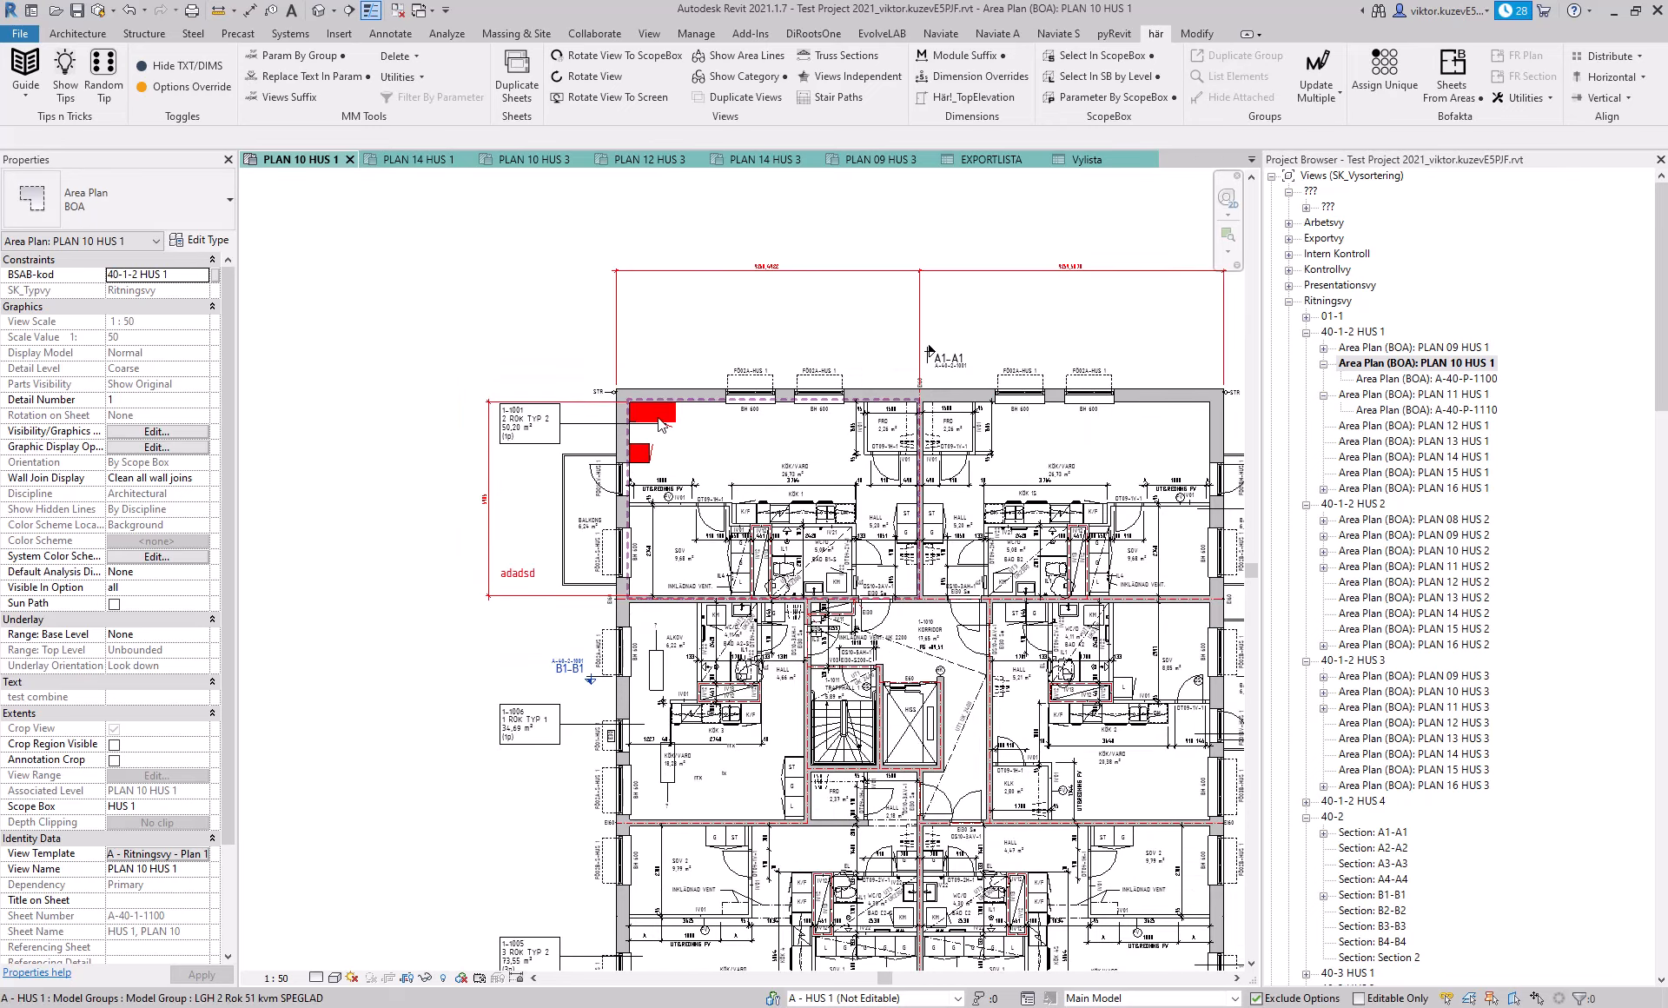
{"action": "left_click", "coordinate": [660, 426]}
{"action": "left_click", "coordinate": [578, 379]}
{"action": "scroll", "coordinate": [661, 412], "scroll_direction": "up", "scroll_amount": 2}
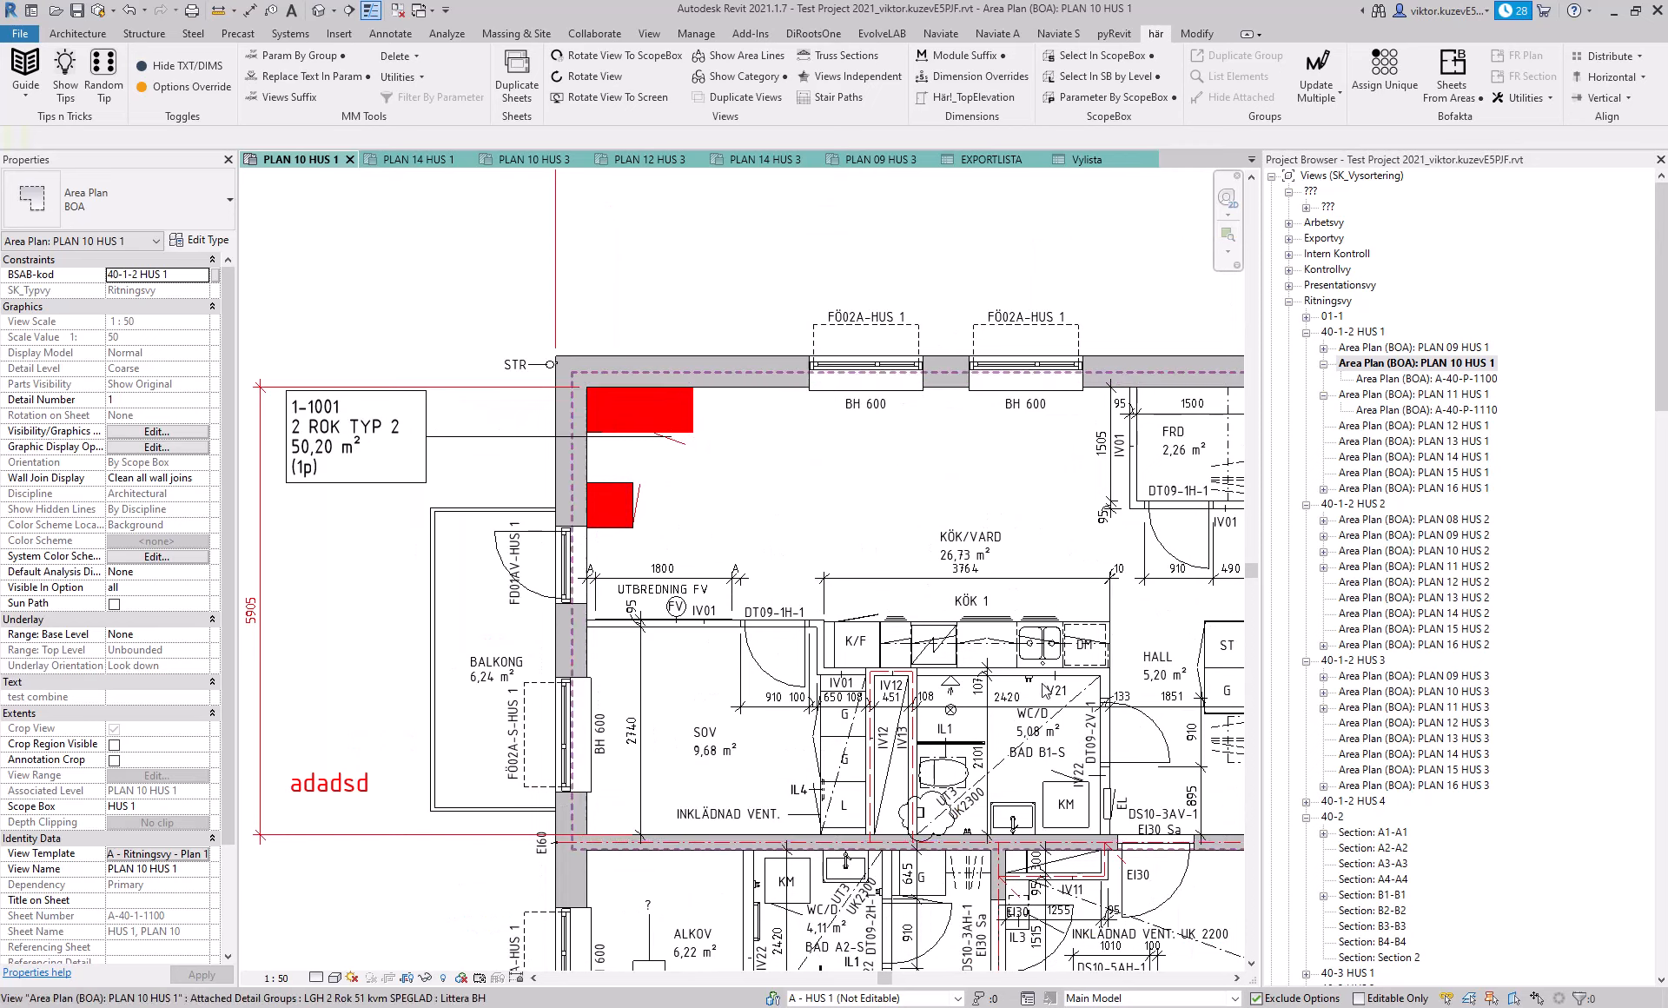
{"action": "scroll", "coordinate": [756, 501], "scroll_direction": "down", "scroll_amount": 3}
{"action": "scroll", "coordinate": [769, 517], "scroll_direction": "down", "scroll_amount": 1}
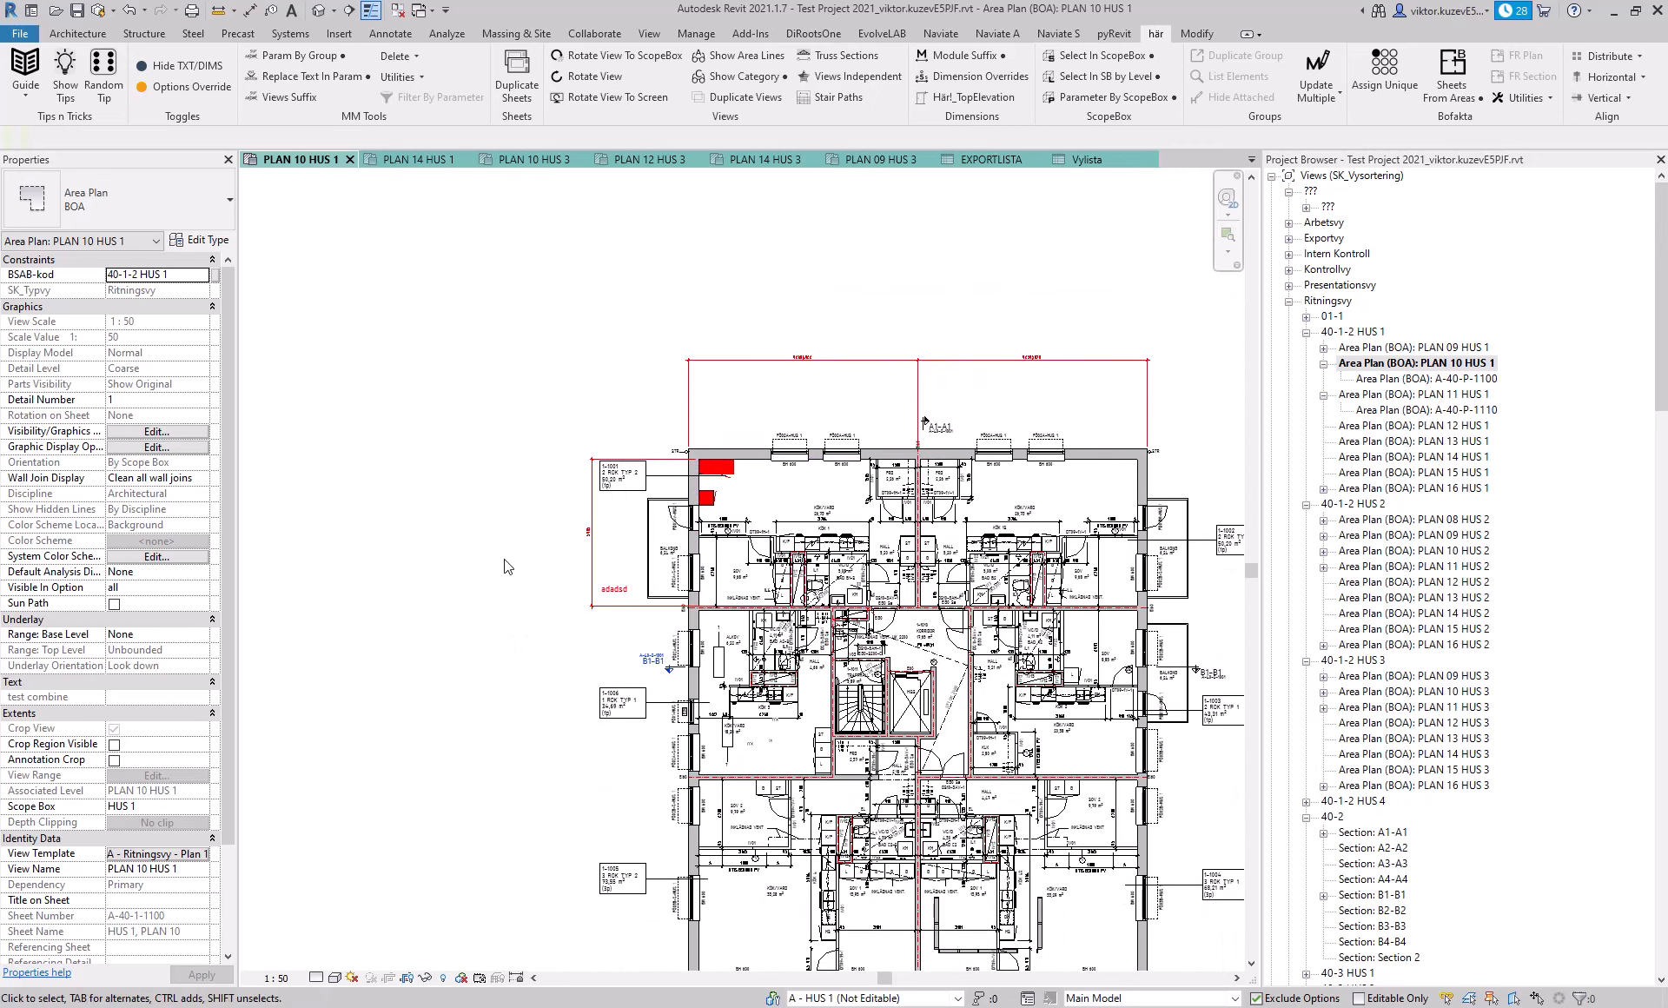
{"action": "scroll", "coordinate": [711, 470], "scroll_direction": "up", "scroll_amount": 2}
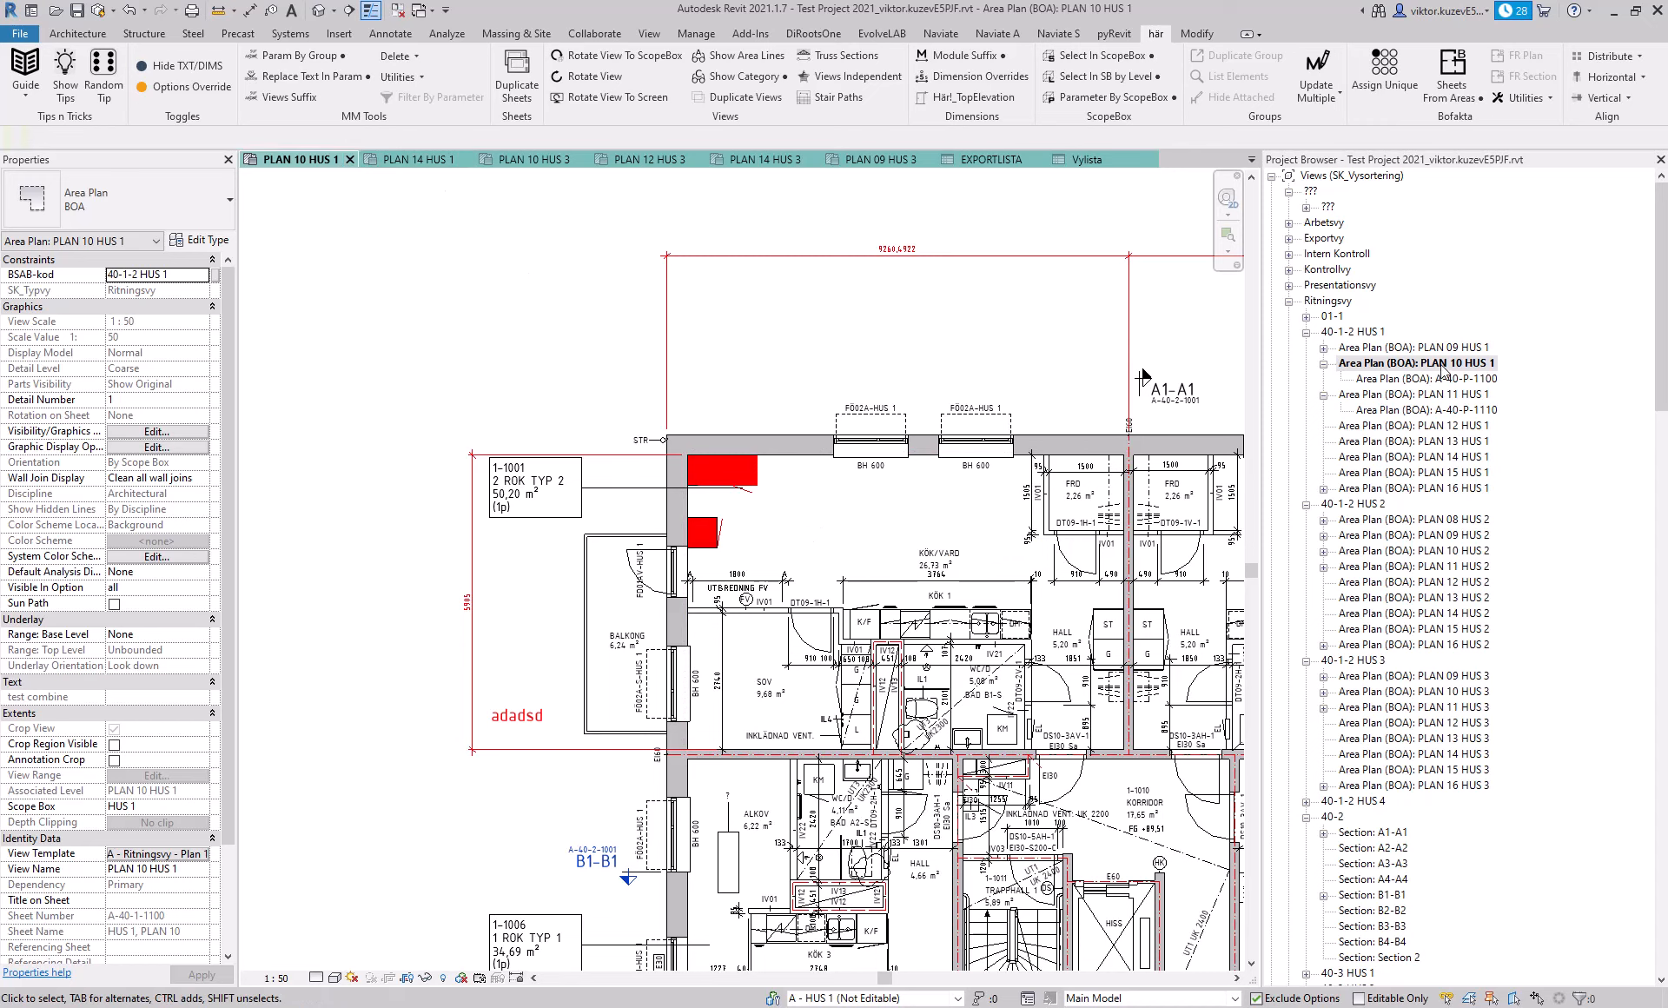
Step: Turn off the Options Override graphics for the area plan PLAN 10 HUS 1
{"action": "left_click", "coordinate": [1440, 364]}
{"action": "left_click", "coordinate": [176, 88]}
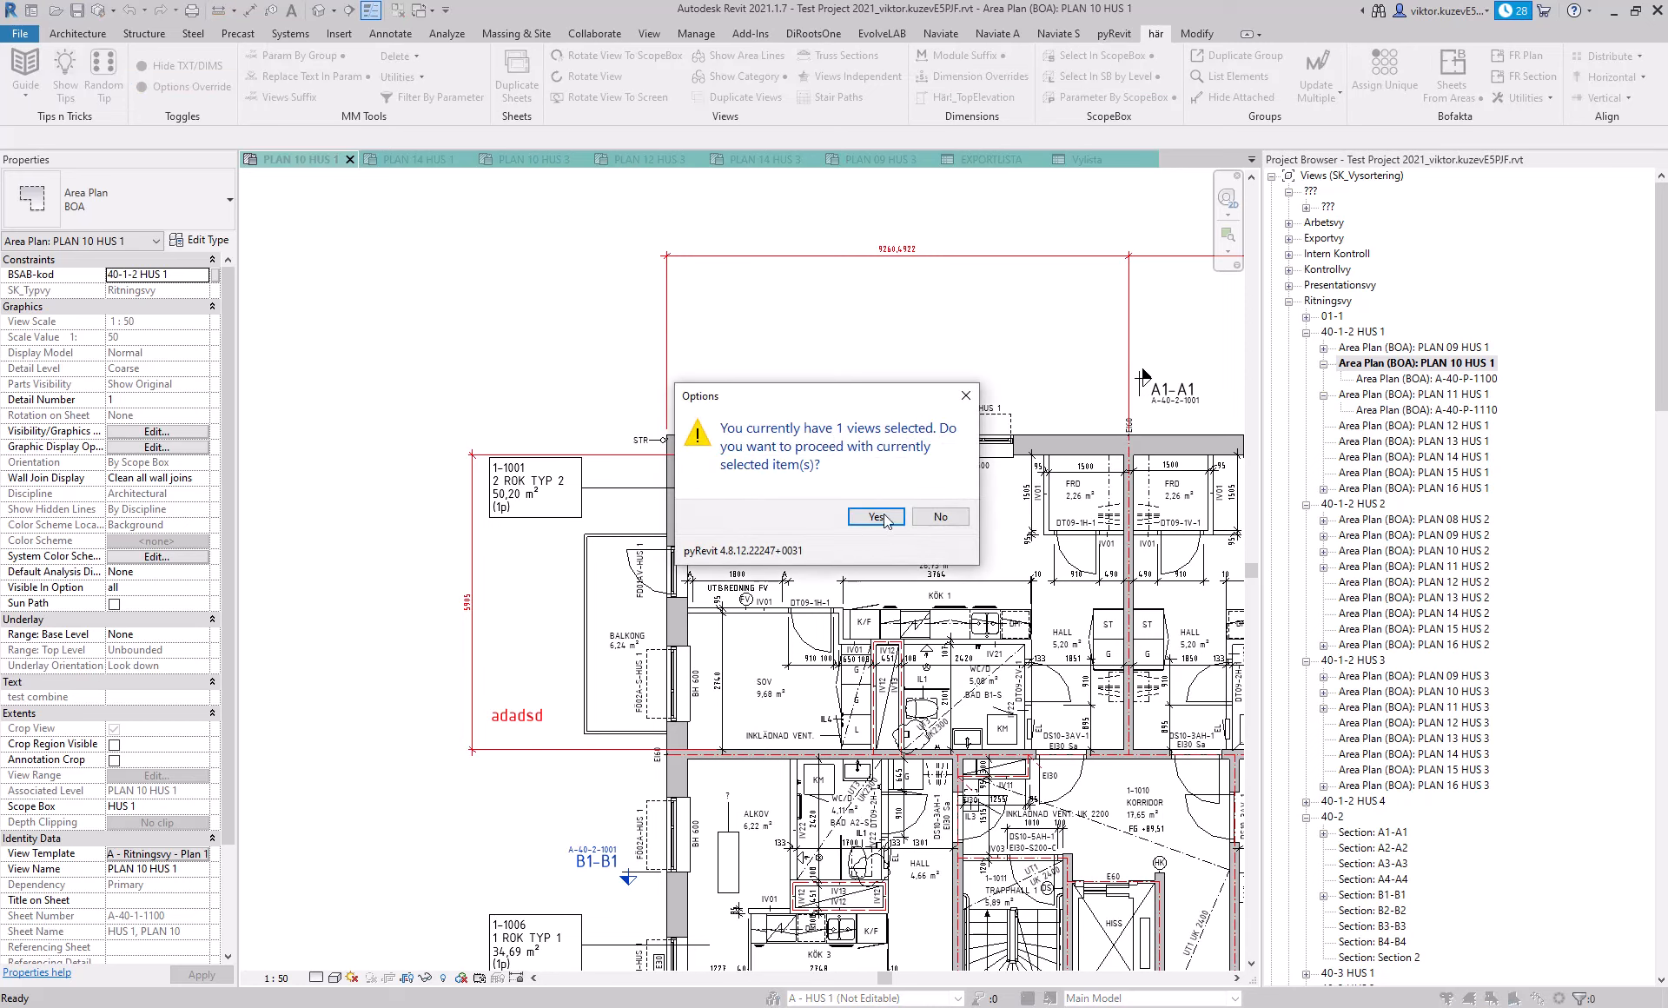
{"action": "left_click", "coordinate": [875, 517]}
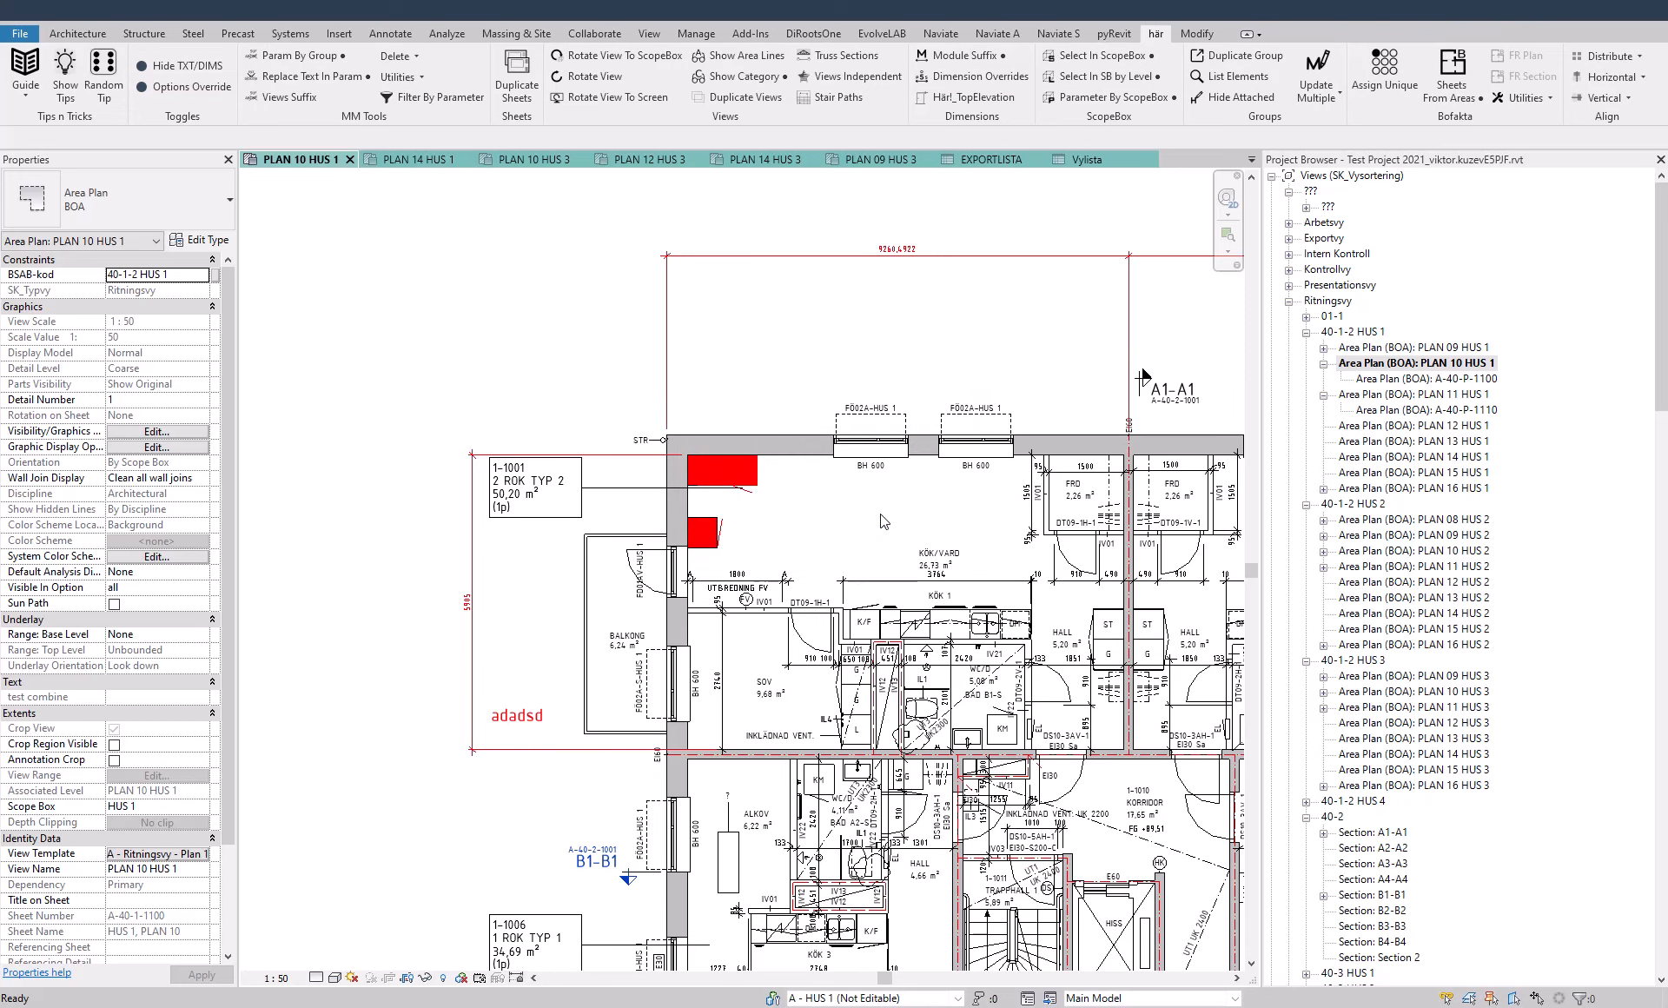